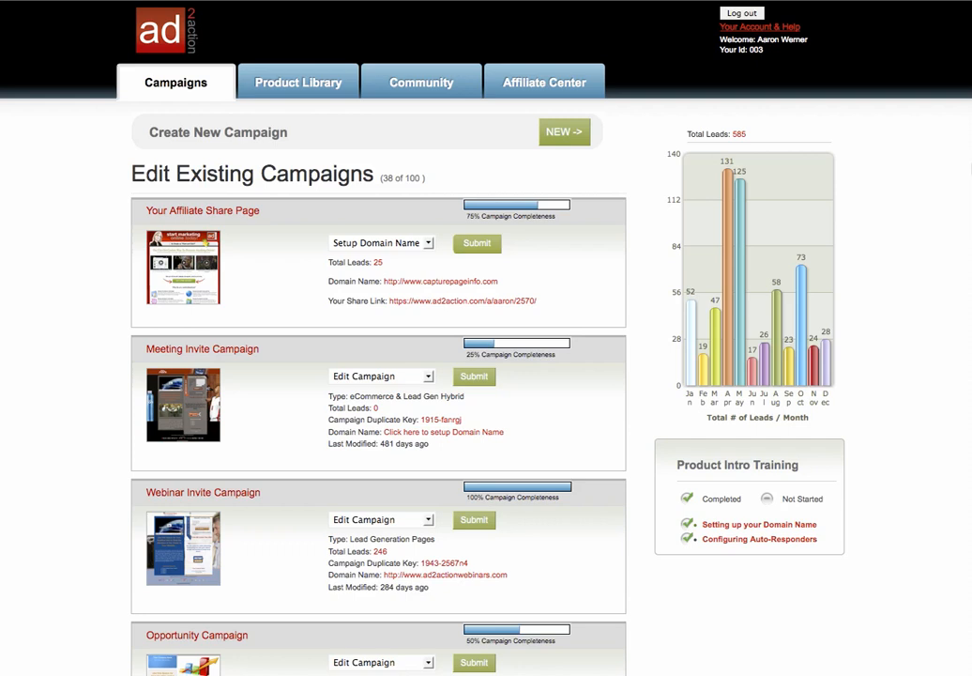
Find the Warbird 2 campaign in the list of existing campaigns and view its landing page
{"action": "scroll", "coordinate": [486, 376], "scroll_direction": "down", "scroll_amount": 5}
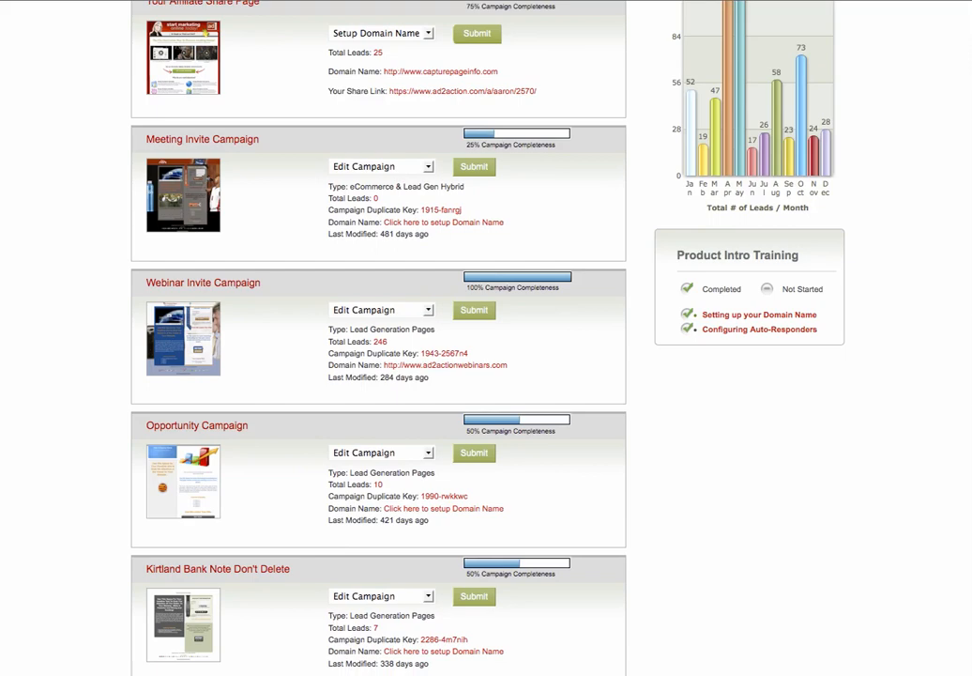
{"action": "scroll", "coordinate": [378, 338], "scroll_direction": "down", "scroll_amount": 7}
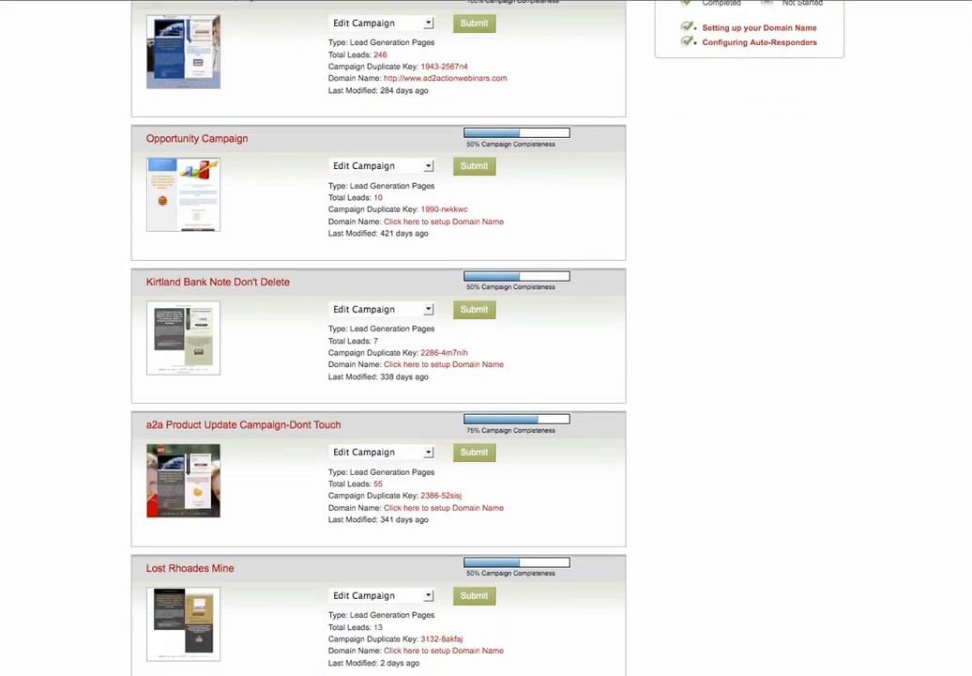
{"action": "scroll", "coordinate": [378, 338], "scroll_direction": "down", "scroll_amount": 7}
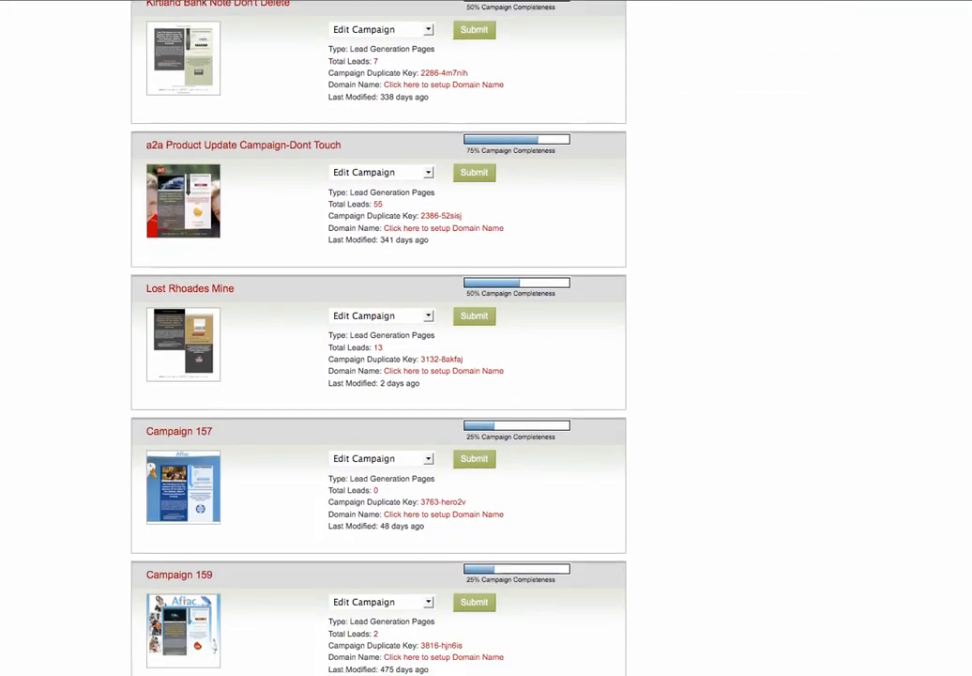
{"action": "scroll", "coordinate": [378, 338], "scroll_direction": "down", "scroll_amount": 14}
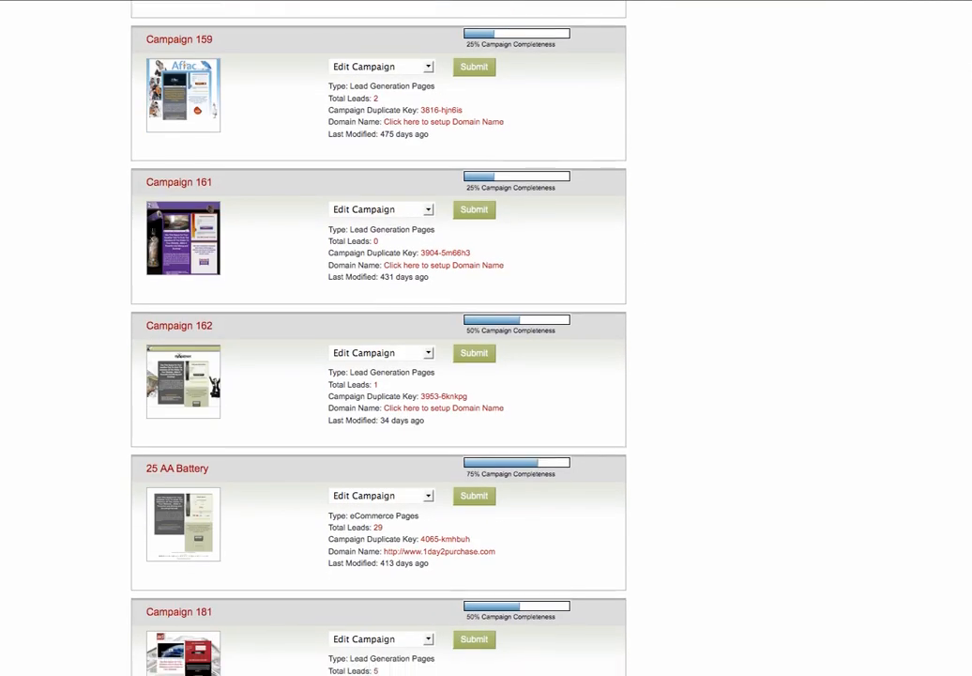
{"action": "scroll", "coordinate": [379, 338], "scroll_direction": "down", "scroll_amount": 12}
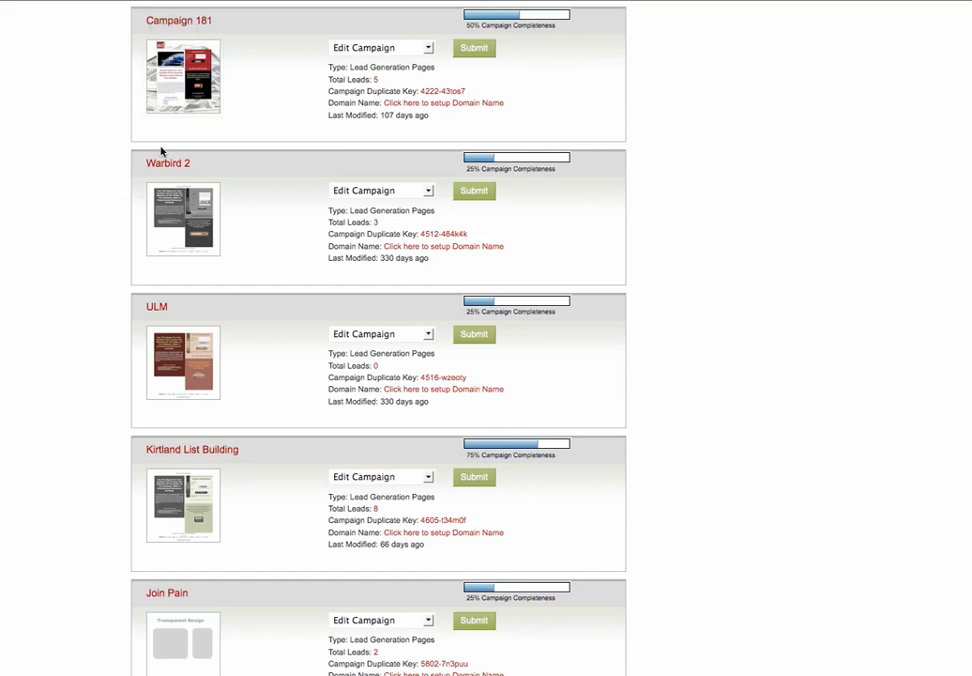
{"action": "left_click", "coordinate": [178, 224]}
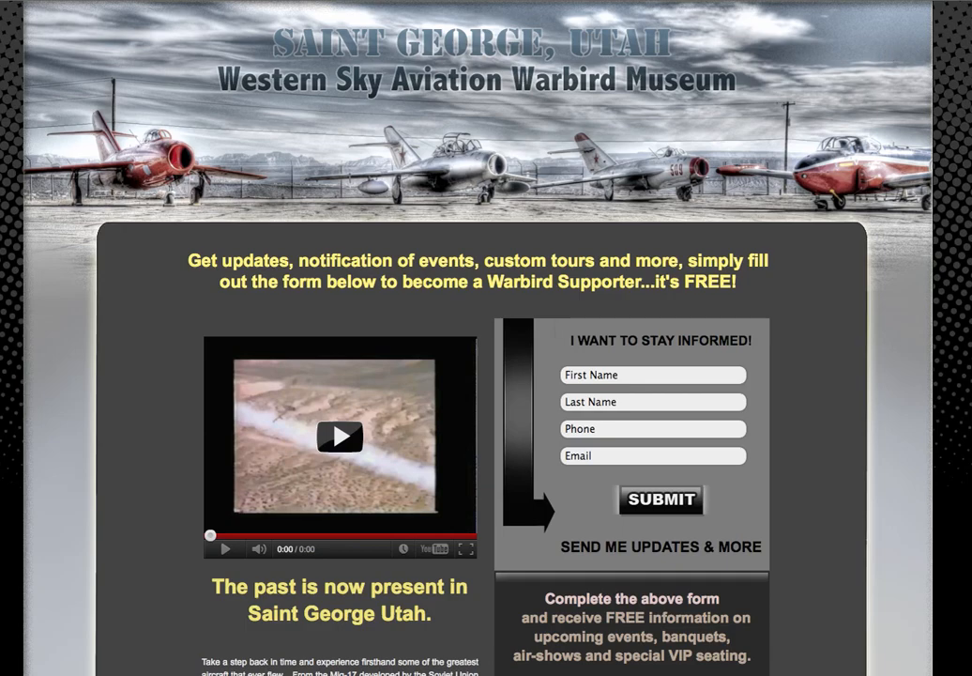
{"action": "scroll", "coordinate": [486, 338], "scroll_direction": "down", "scroll_amount": 3}
{"action": "scroll", "coordinate": [486, 338], "scroll_direction": "up", "scroll_amount": 3}
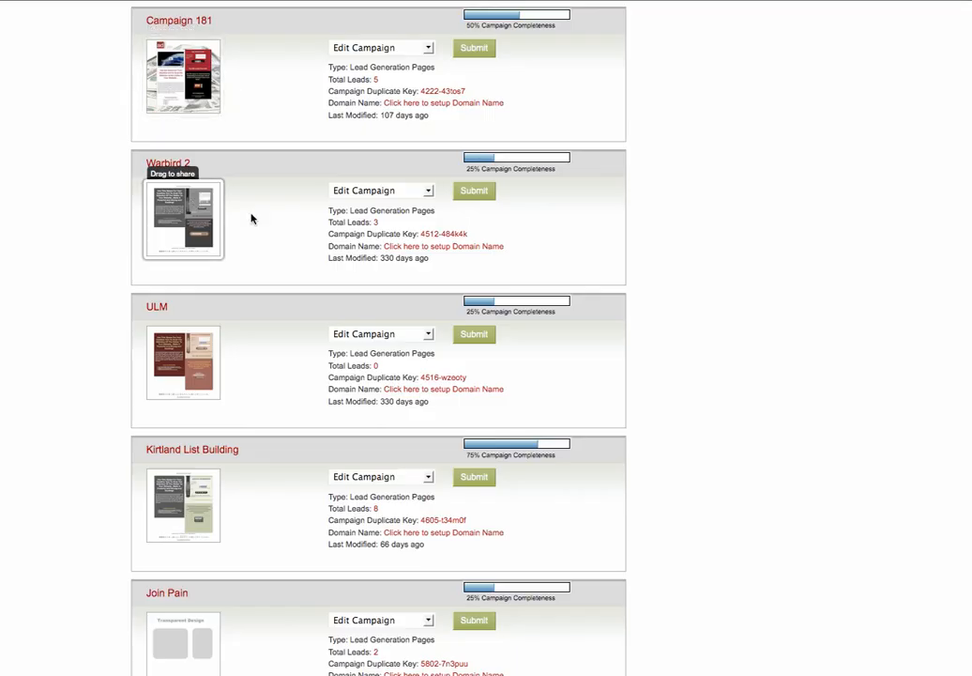
Start creating a banner ad for the Warbird 2 campaign
{"action": "left_click", "coordinate": [429, 191]}
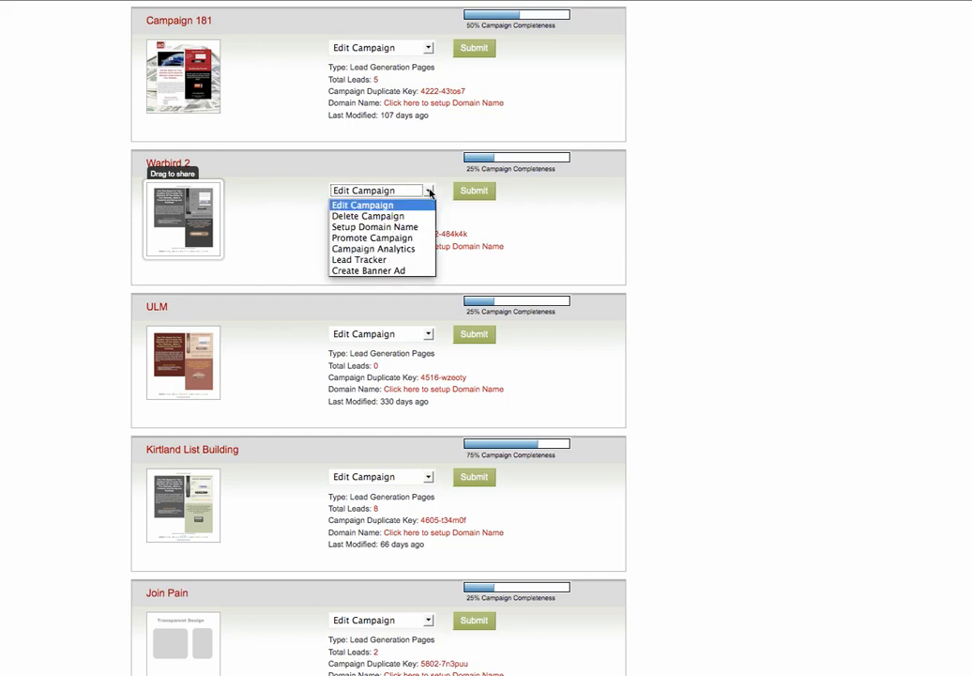
{"action": "left_click", "coordinate": [388, 272]}
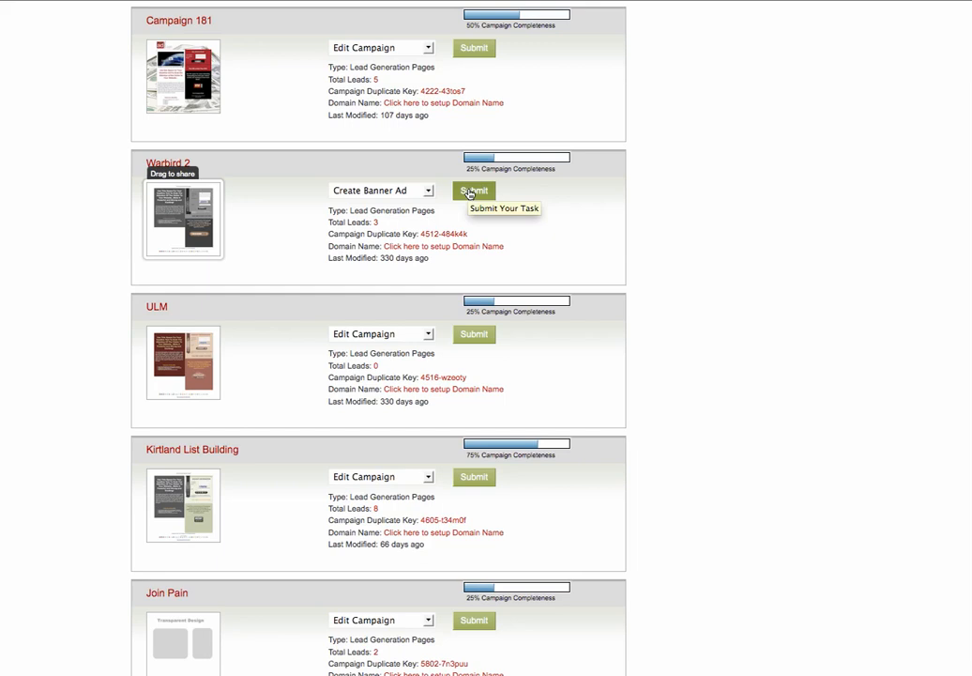
{"action": "left_click", "coordinate": [471, 193]}
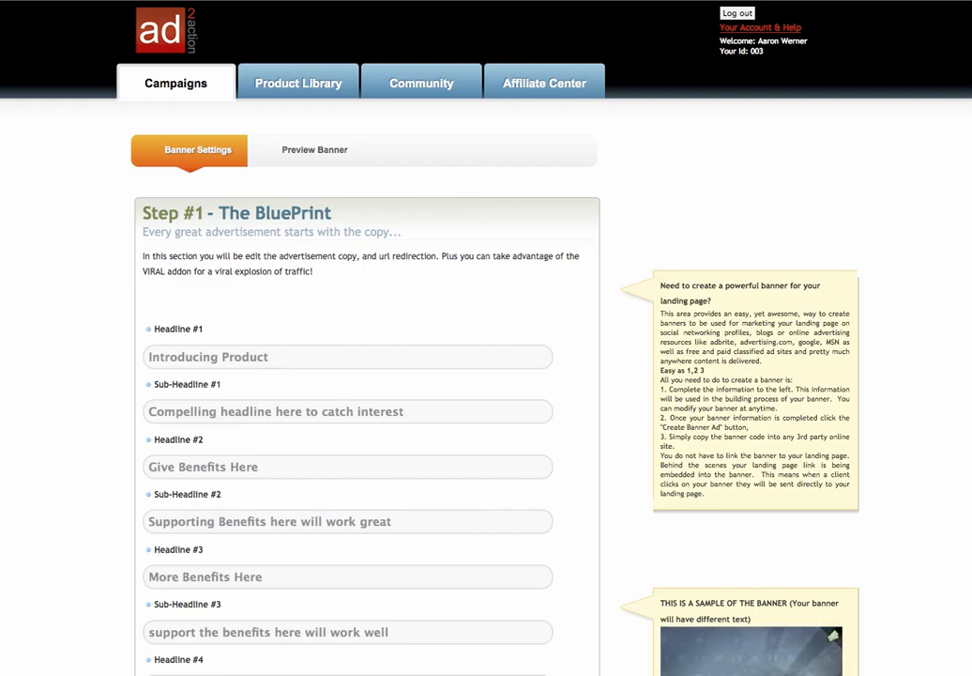
Examine the banner settings, from the headline copy to the color and pattern options, alongside the sample banner
{"action": "scroll", "coordinate": [486, 375], "scroll_direction": "down", "scroll_amount": 8}
{"action": "scroll", "coordinate": [486, 375], "scroll_direction": "down", "scroll_amount": 2}
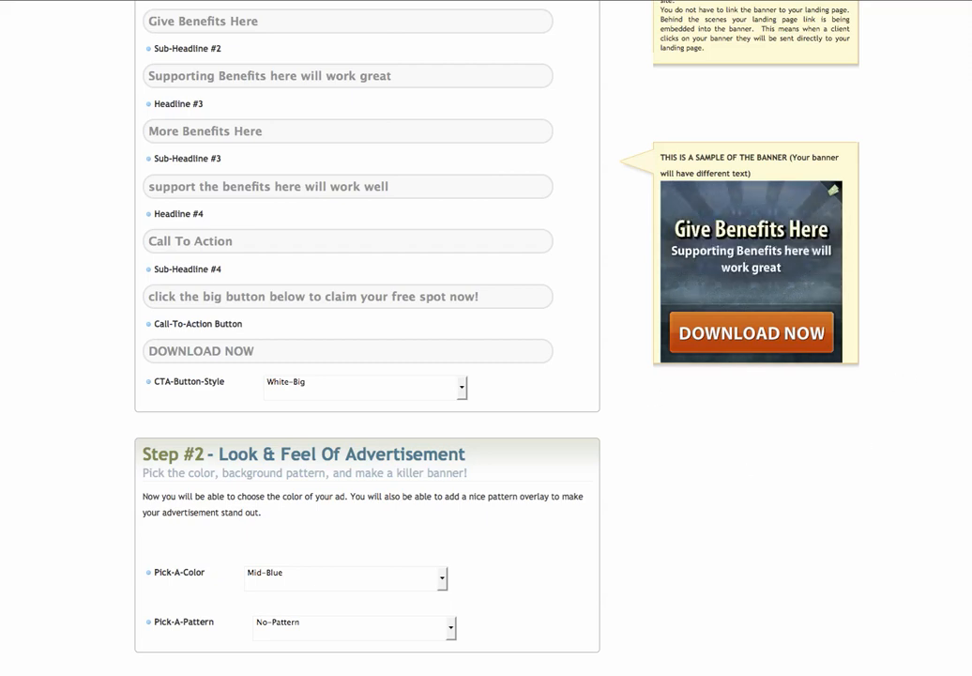
{"action": "scroll", "coordinate": [748, 296], "scroll_direction": "down", "scroll_amount": 2}
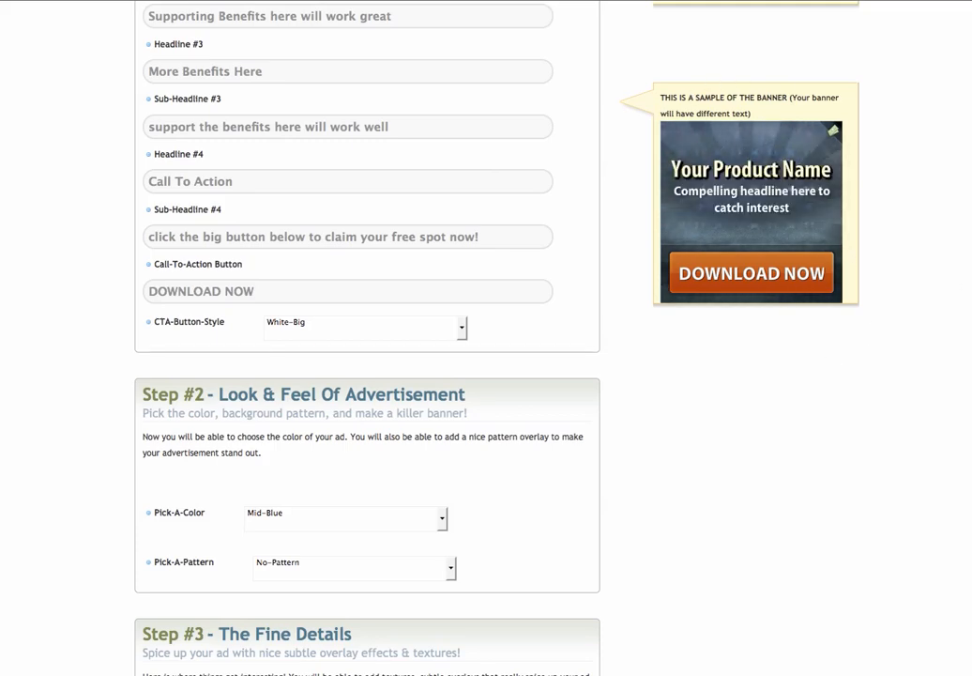
{"action": "scroll", "coordinate": [487, 338], "scroll_direction": "up", "scroll_amount": 5}
{"action": "scroll", "coordinate": [204, 265], "scroll_direction": "up", "scroll_amount": 5}
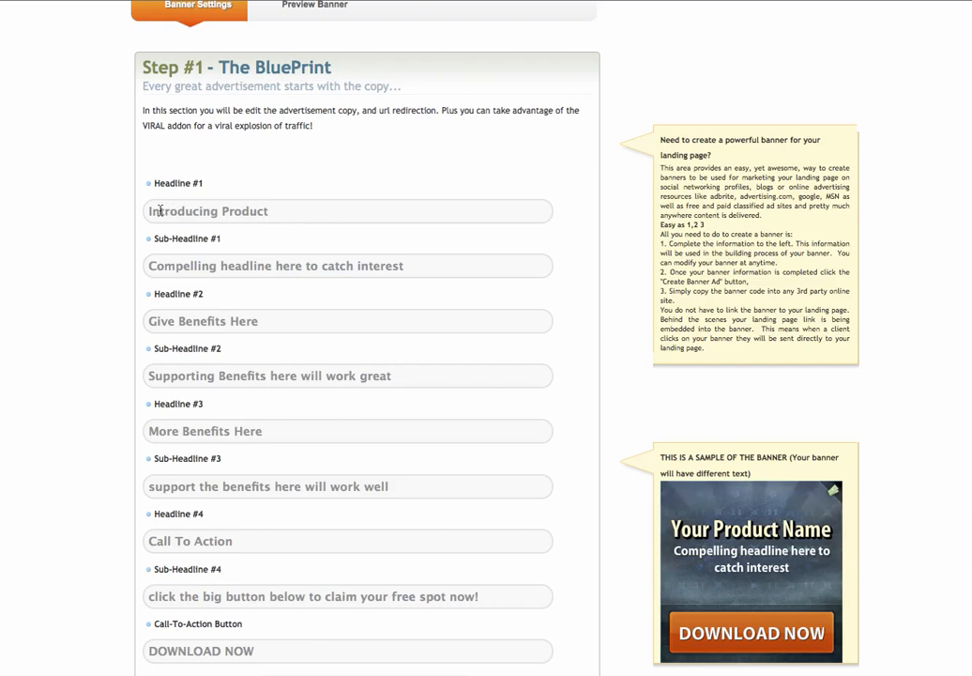
{"action": "left_click_drag", "start_coordinate": [160, 210], "coordinate": [222, 211]}
{"action": "left_click_drag", "start_coordinate": [188, 269], "coordinate": [311, 265]}
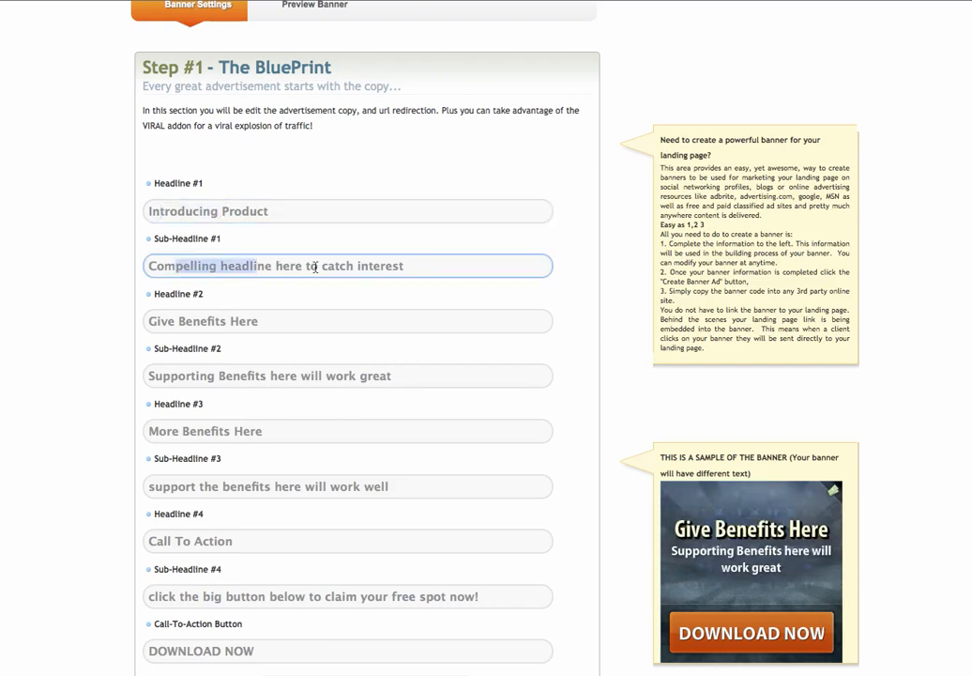
Replace the Headline #1 text with "Fly With Us!"
{"action": "left_click_drag", "start_coordinate": [273, 210], "coordinate": [111, 210]}
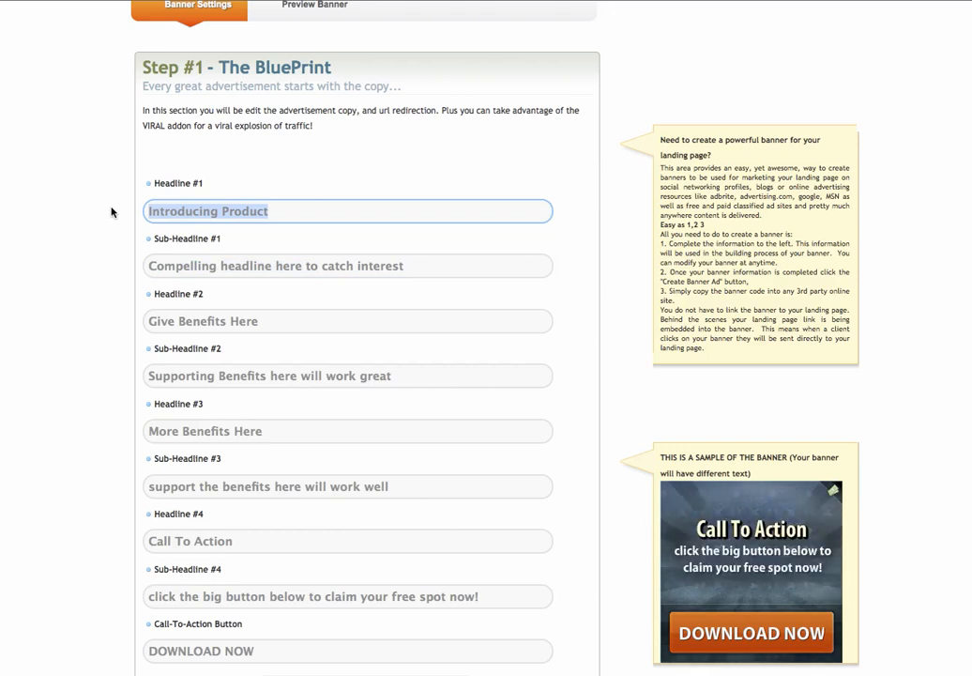
{"action": "type", "text": "Fl"}
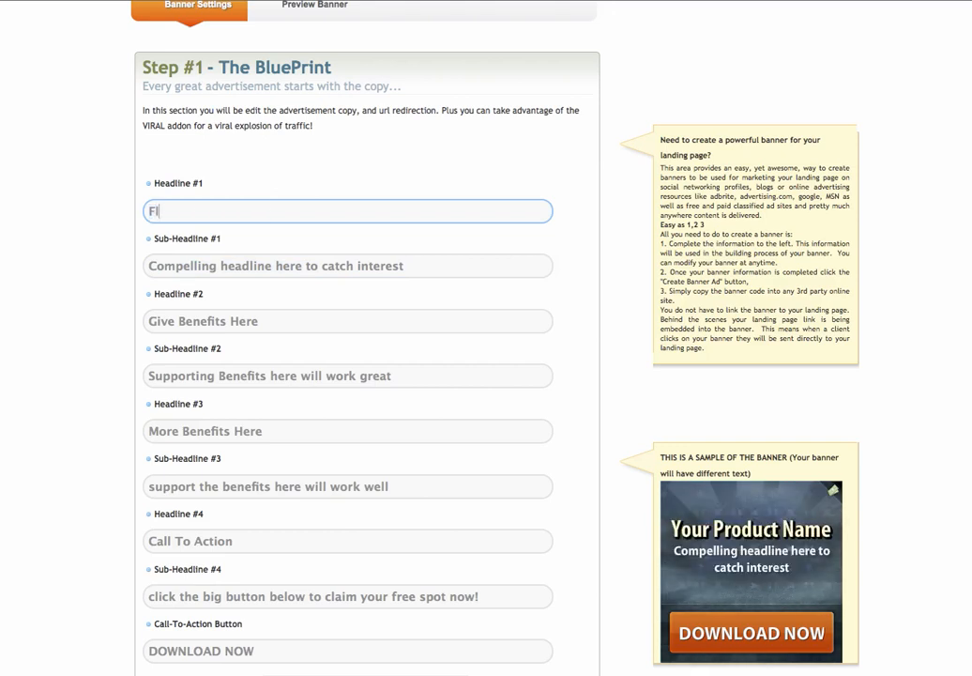
{"action": "type", "text": "y With US!"}
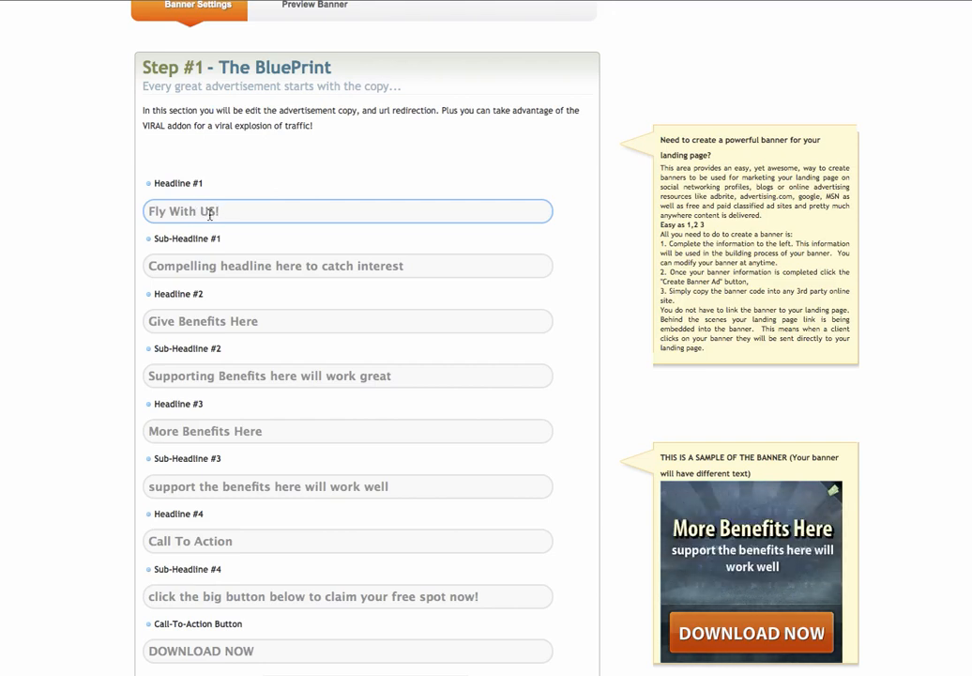
{"action": "left_click_drag", "start_coordinate": [210, 215], "coordinate": [218, 198]}
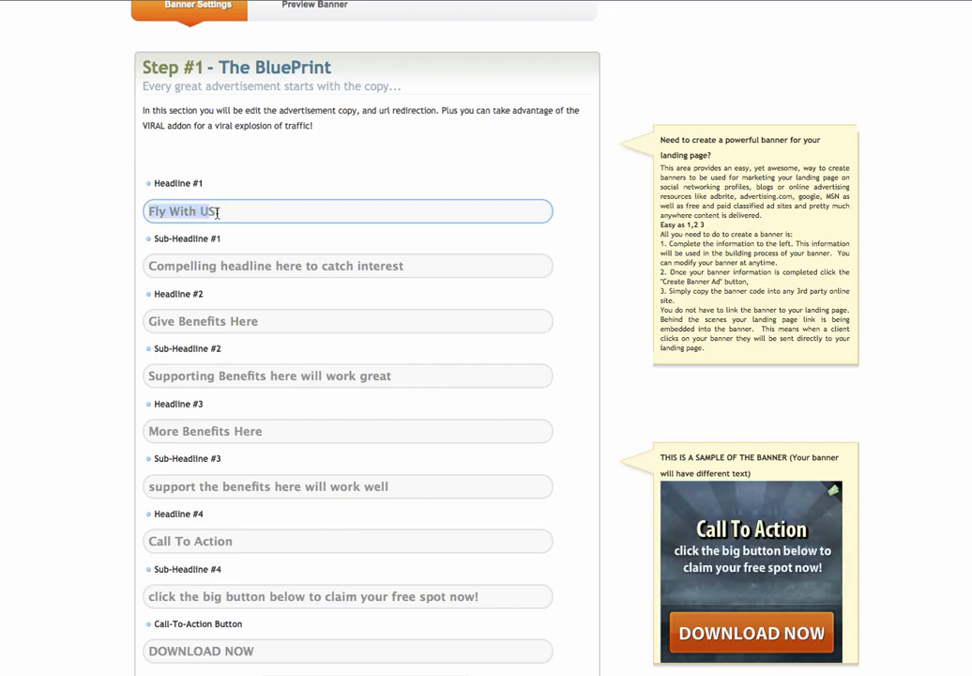
{"action": "left_click", "coordinate": [216, 212]}
{"action": "type", "text": "s!"}
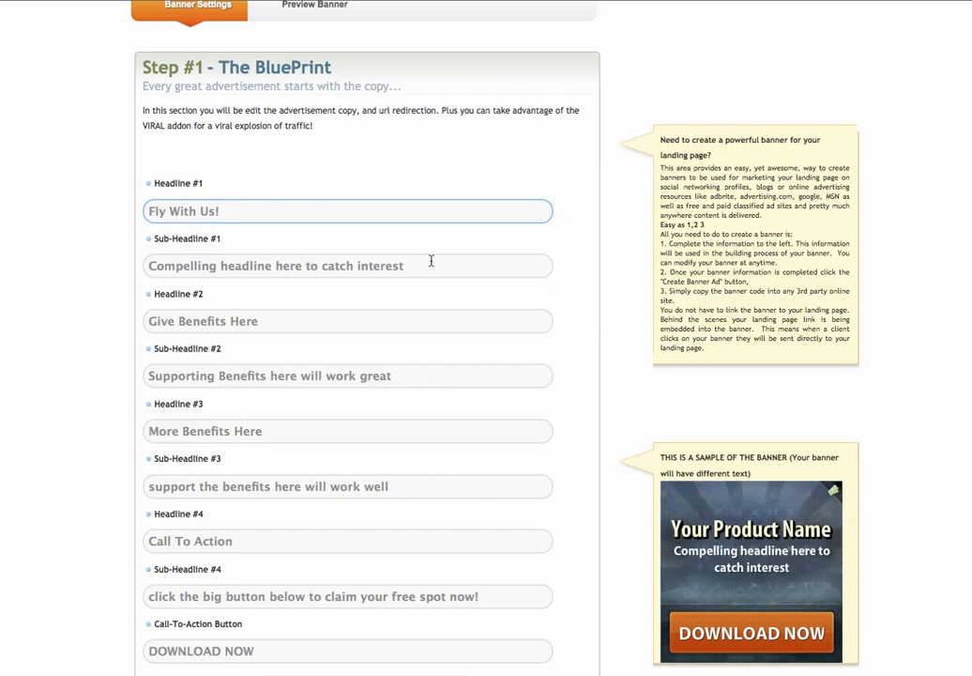
Replace the Sub-Headline #1 text with "FREE FLIGHTS ON"
{"action": "left_click_drag", "start_coordinate": [431, 263], "coordinate": [124, 269]}
{"action": "type", "text": "FREE"}
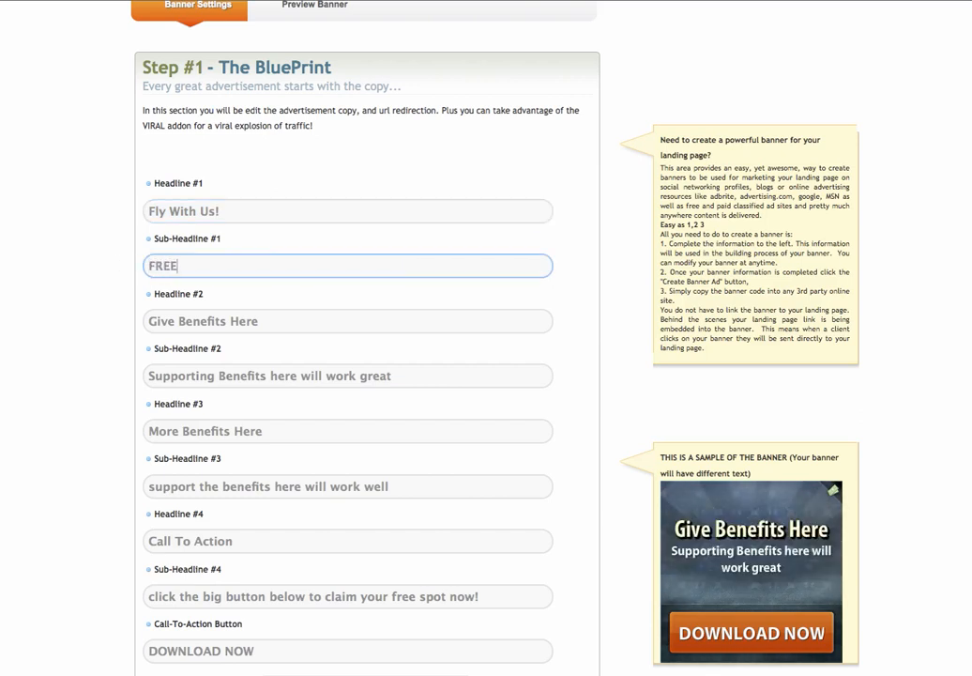
{"action": "type", "text": " FLIGHTS ON"}
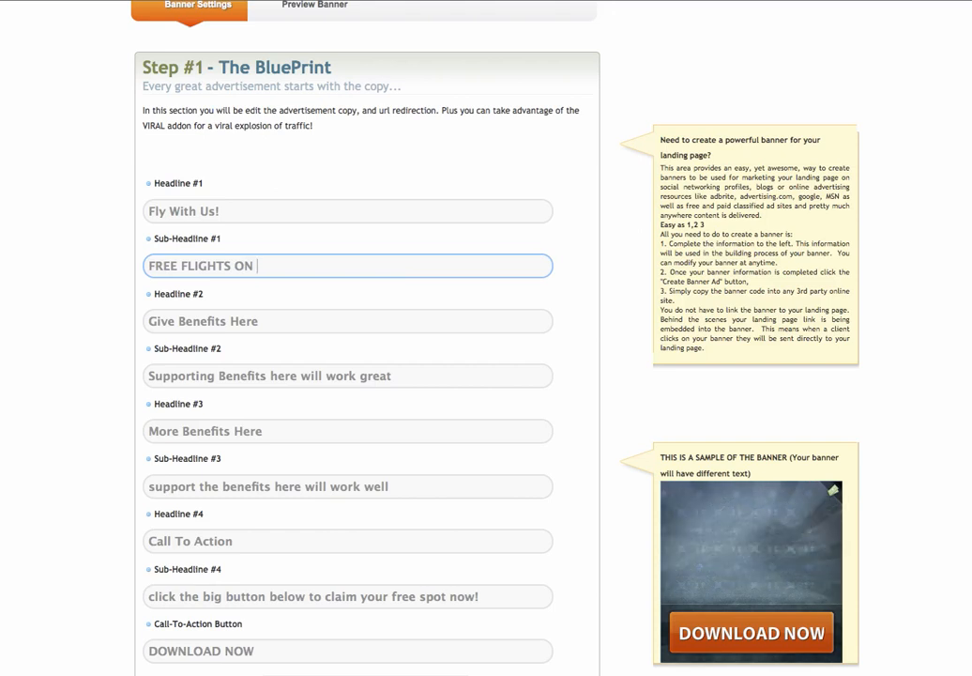
{"action": "type", "text": " WARBNI"}
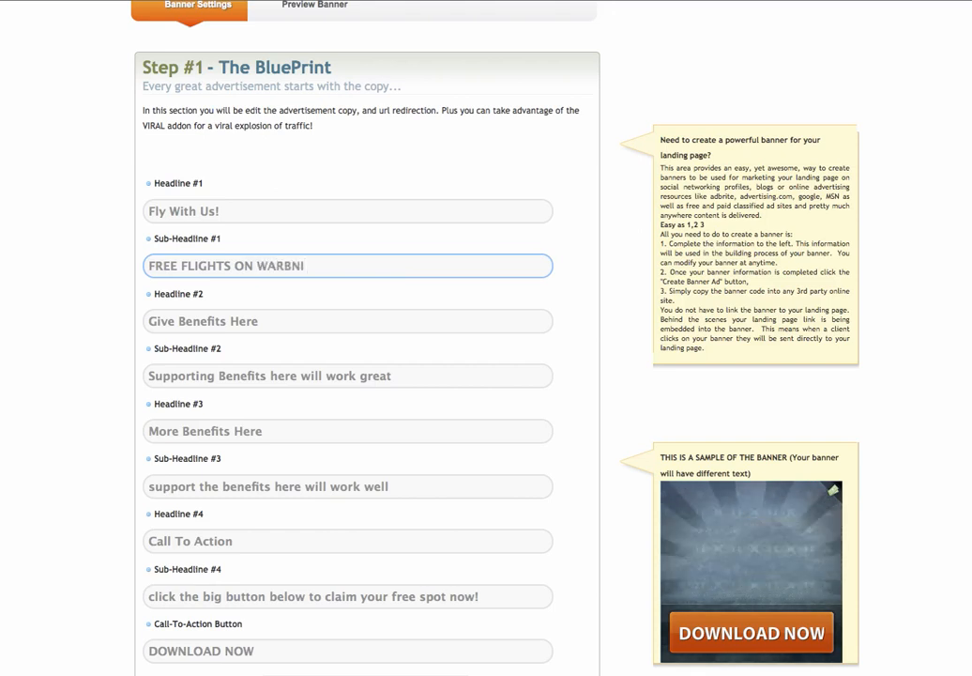
{"action": "key", "text": "BackSpace"}
{"action": "key", "text": "BackSpace"}
{"action": "type", "text": "IRS"}
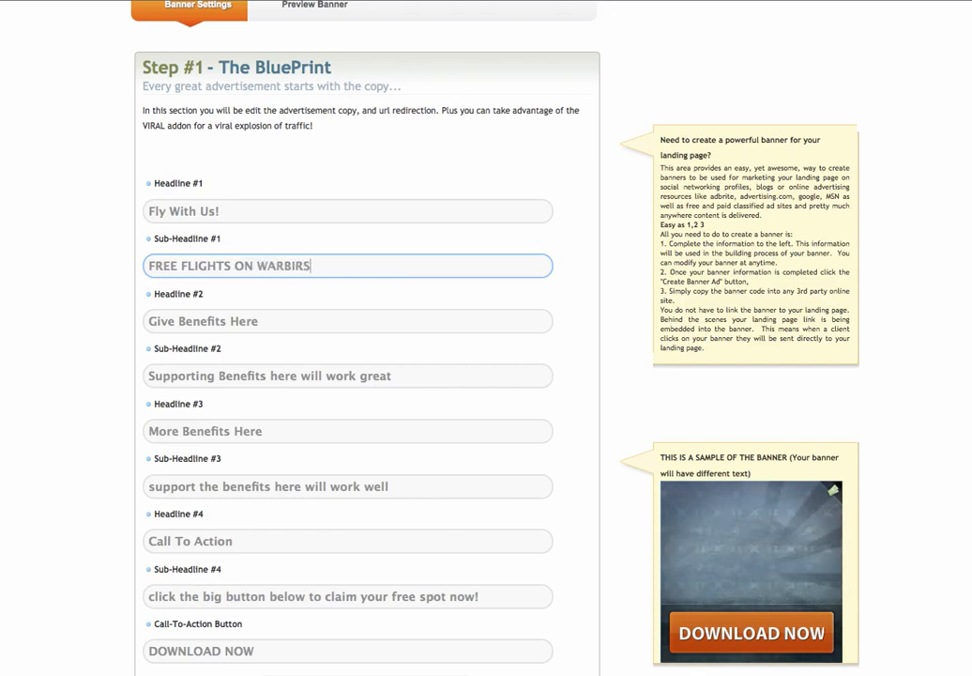
{"action": "key", "text": "BackSpace"}
{"action": "key", "text": "BackSpace"}
{"action": "key", "text": "BackSpace"}
{"action": "key", "text": "BackSpace"}
{"action": "key", "text": "BackSpace"}
{"action": "key", "text": "BackSpace"}
{"action": "key", "text": "BackSpace"}
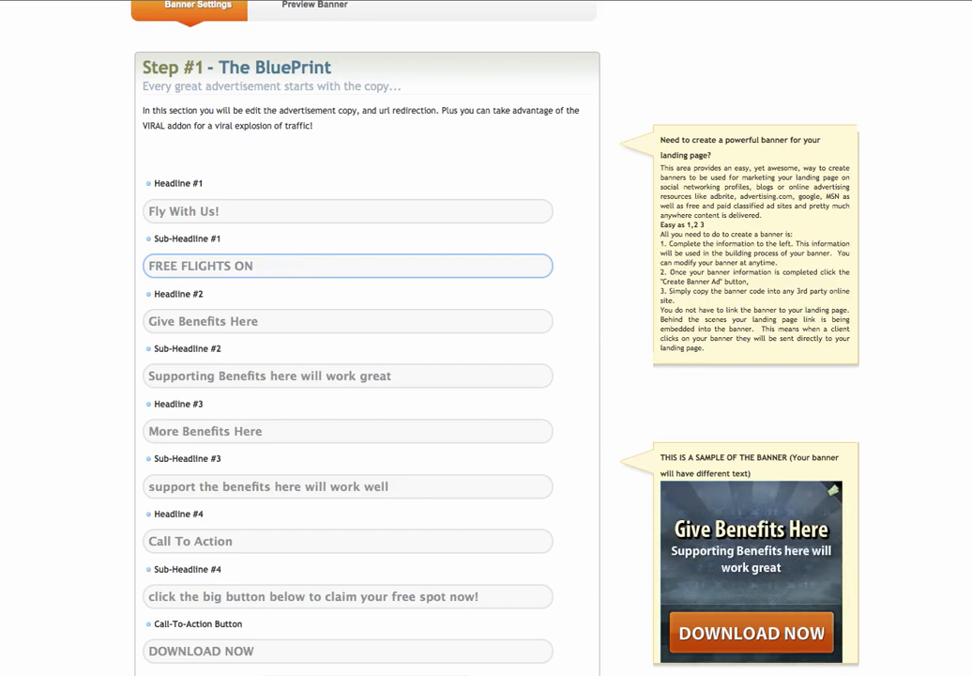
Complete Sub-Headline #1 with the word "AIRPLANE" so it reads "FREE FLIGHTS ON AIRPLANE"
{"action": "type", "text": "A"}
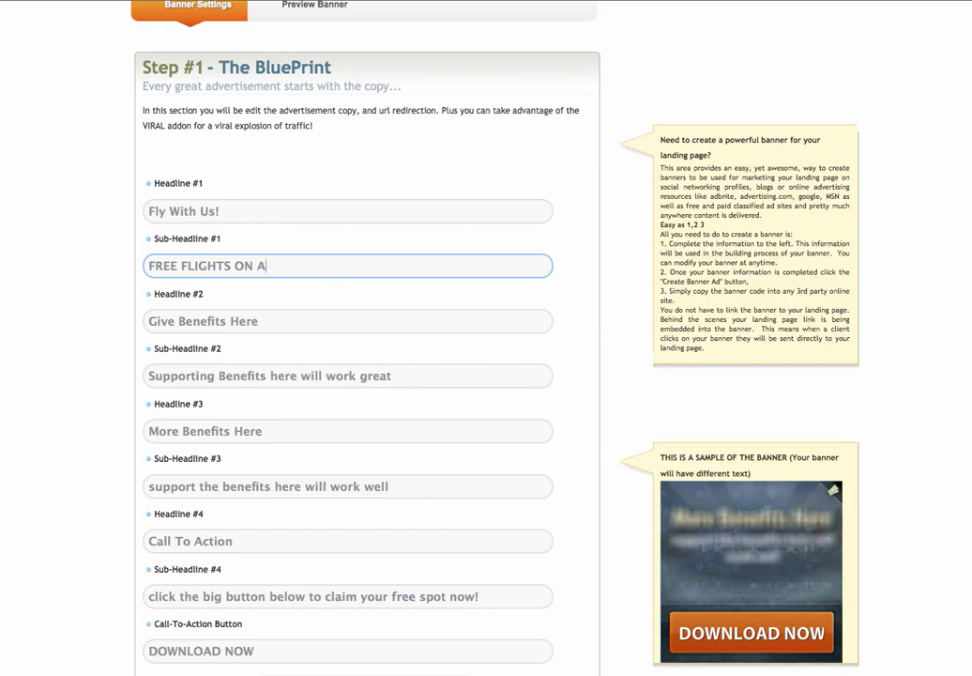
{"action": "type", "text": "IRPLANE"}
{"action": "key", "text": "BackSpace"}
{"action": "key", "text": "BackSpace"}
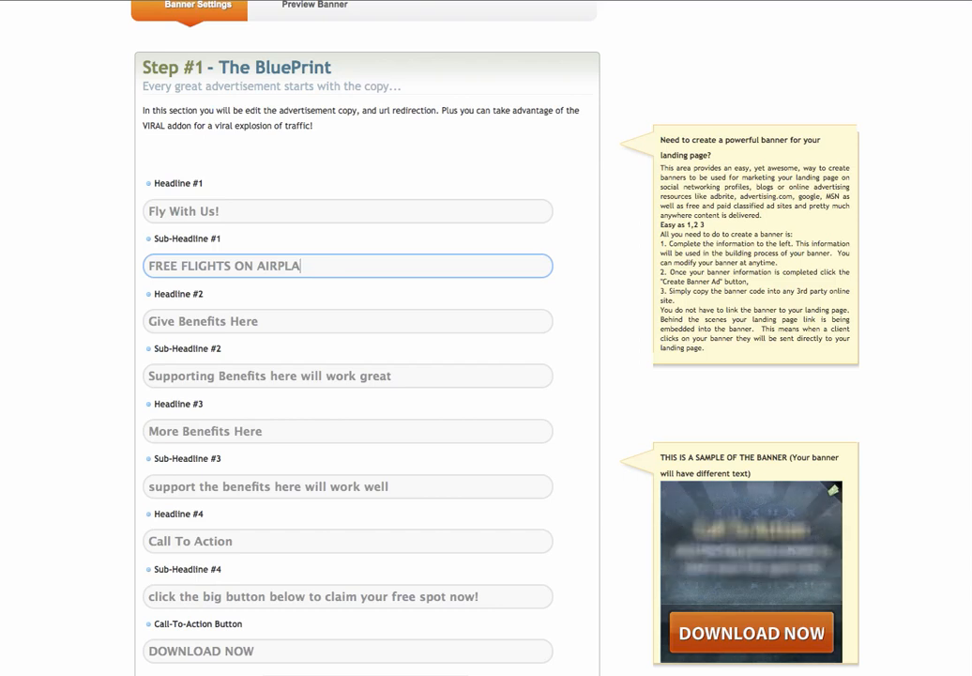
{"action": "type", "text": "NE"}
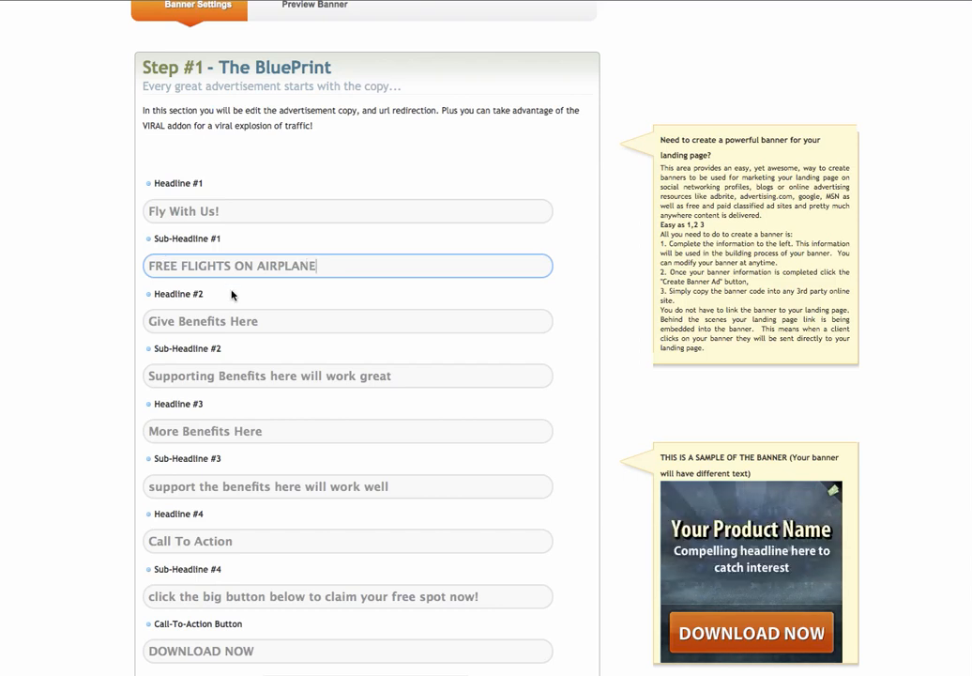
Set Headline #2 to "No Cost" and Sub-Headline #2 to "Take to the sky!"
{"action": "left_click", "coordinate": [250, 308]}
{"action": "left_click_drag", "start_coordinate": [265, 320], "coordinate": [153, 306]}
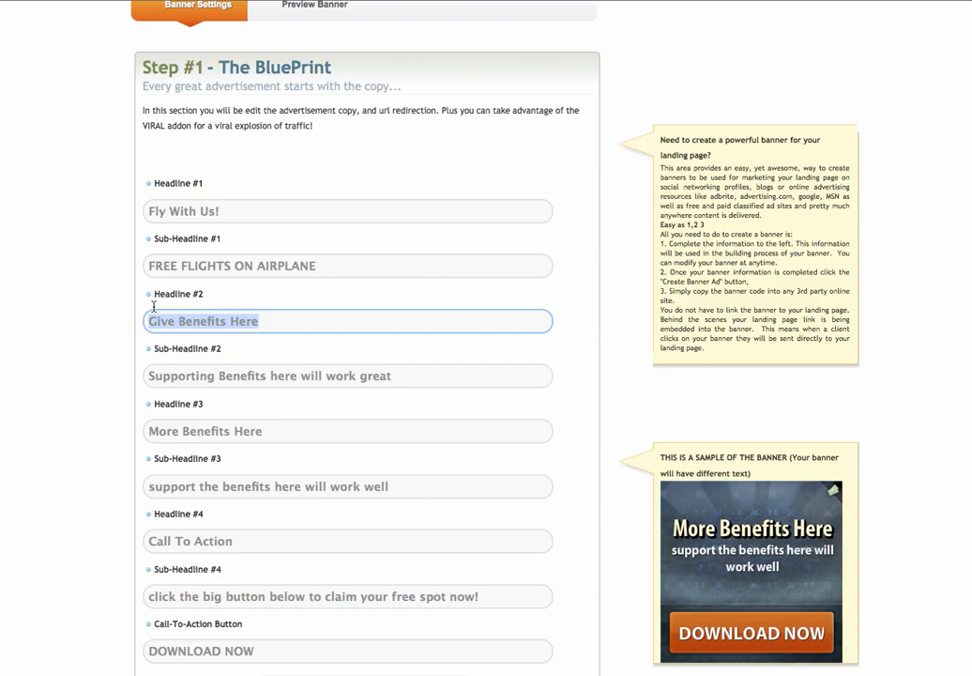
{"action": "type", "text": "No C"}
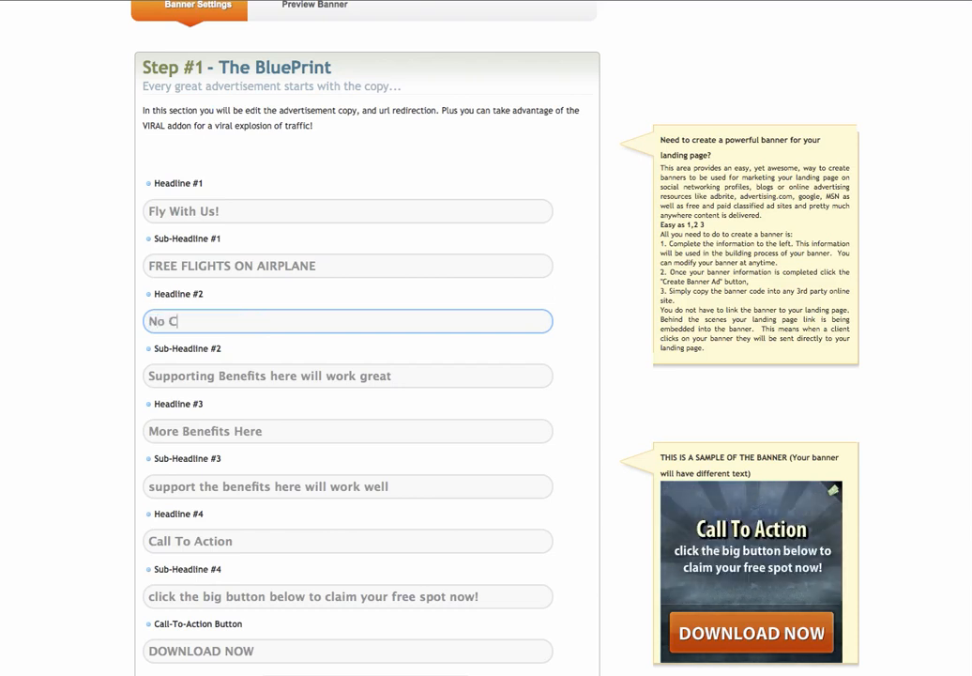
{"action": "type", "text": "ost"}
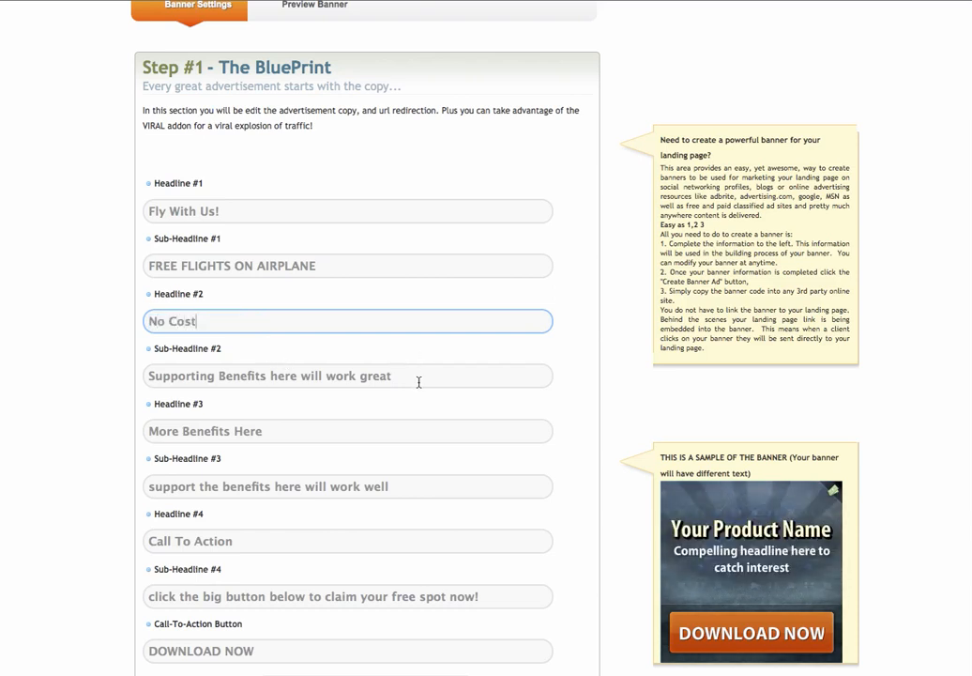
{"action": "left_click_drag", "start_coordinate": [405, 375], "coordinate": [126, 362]}
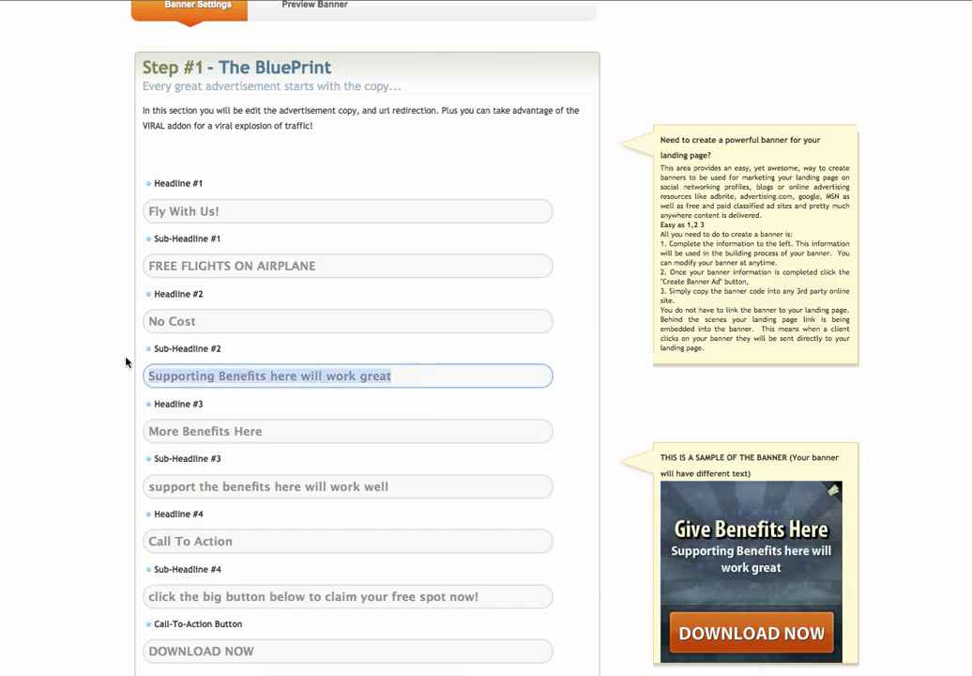
{"action": "type", "text": "Take to the "}
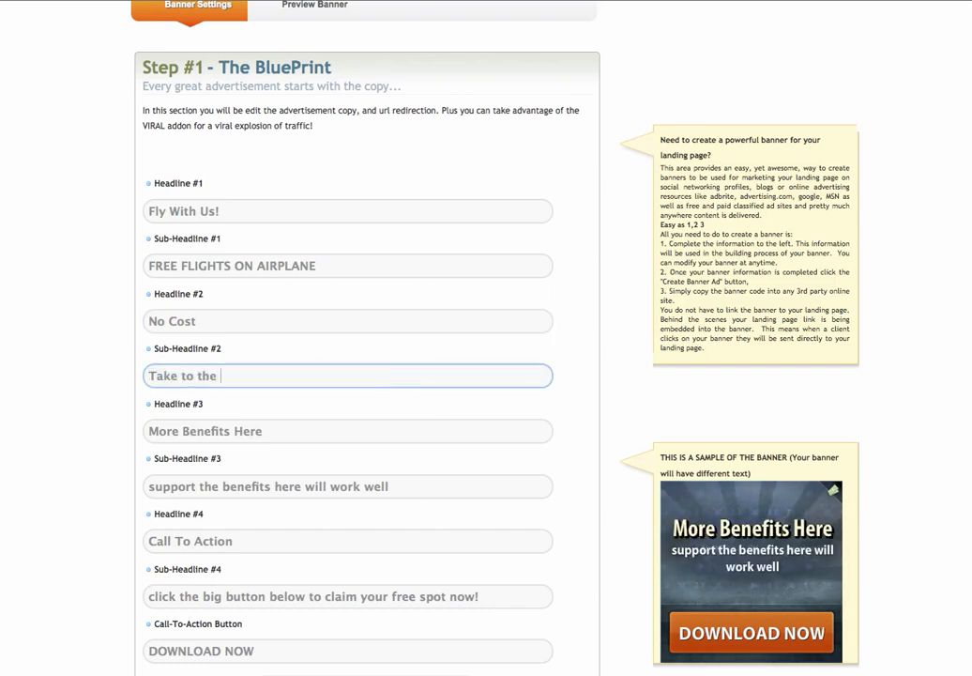
{"action": "type", "text": "sky!"}
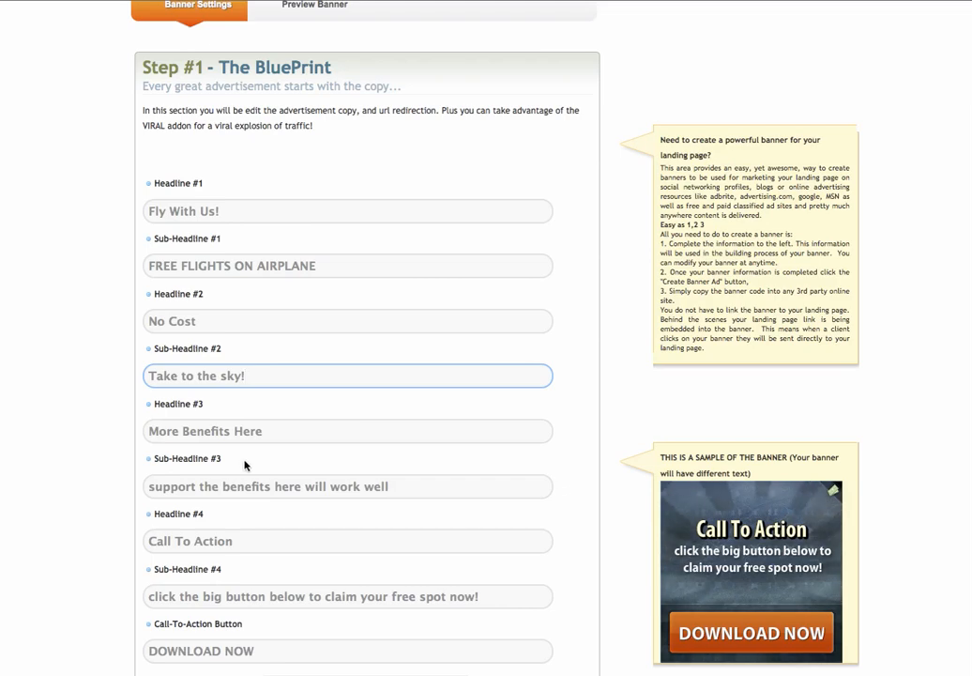
Set the Call-To-Action Button text to "Visit Now" and its CTA-Button-Style to Blue Button
{"action": "left_click_drag", "start_coordinate": [260, 434], "coordinate": [132, 427]}
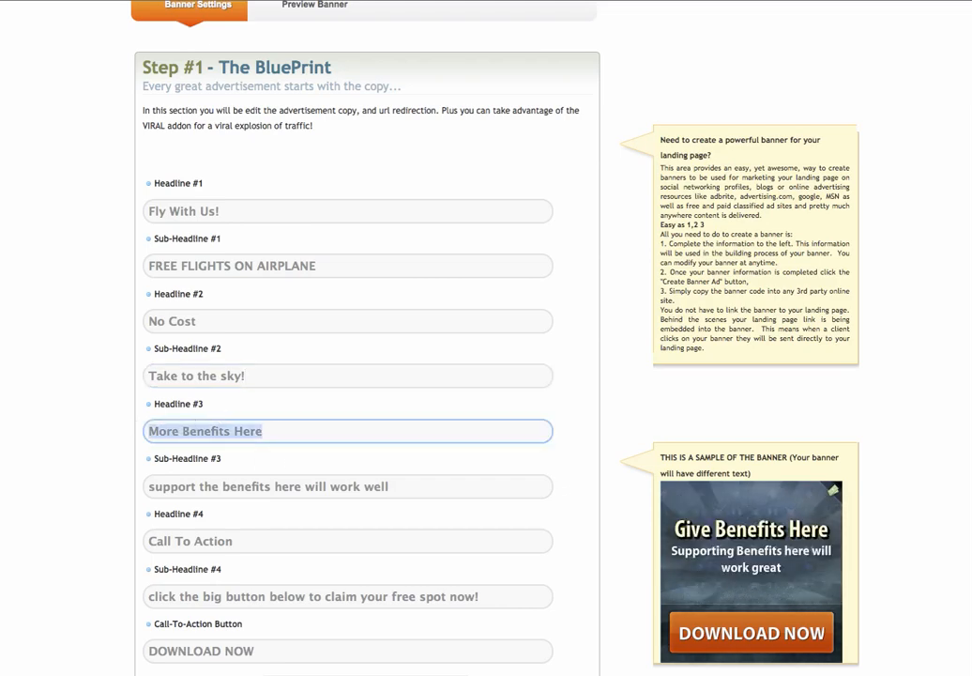
{"action": "scroll", "coordinate": [487, 338], "scroll_direction": "down", "scroll_amount": 1}
{"action": "scroll", "coordinate": [401, 338], "scroll_direction": "down", "scroll_amount": 5}
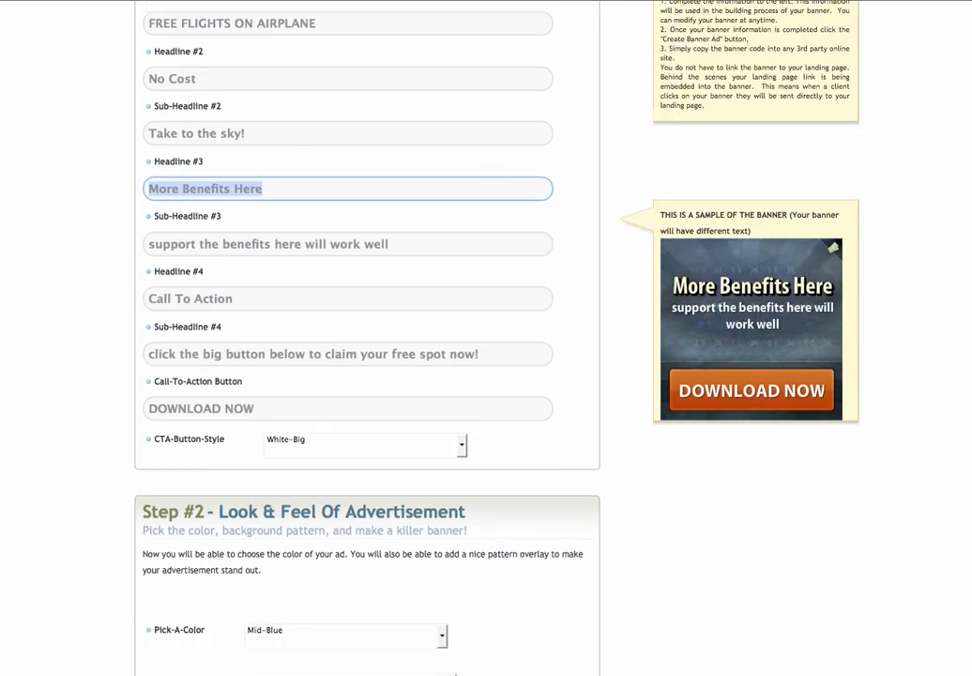
{"action": "scroll", "coordinate": [401, 338], "scroll_direction": "down", "scroll_amount": 3}
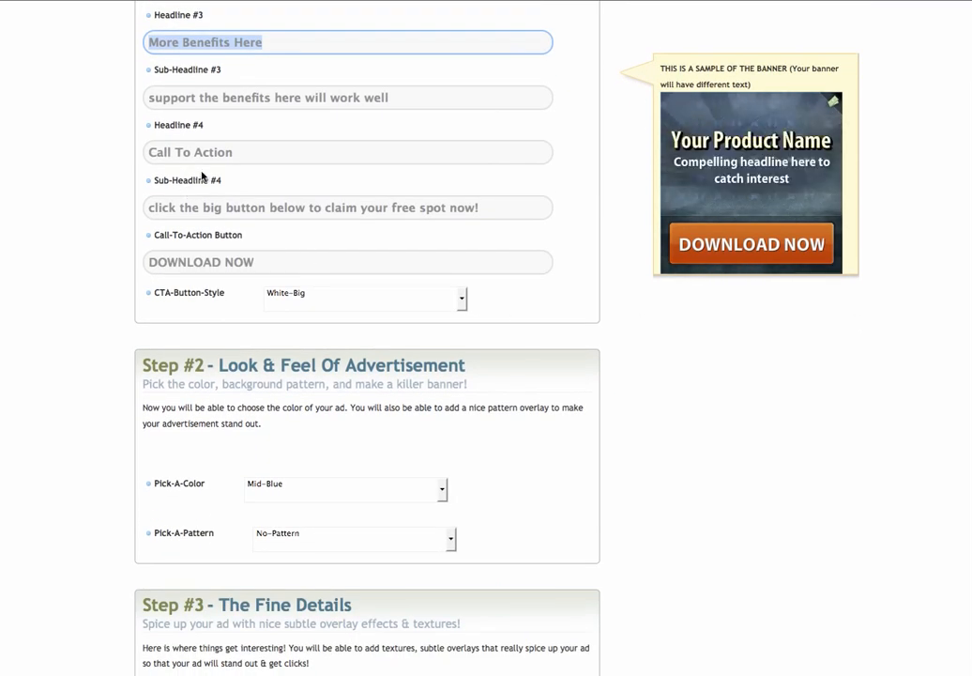
{"action": "left_click_drag", "start_coordinate": [262, 262], "coordinate": [161, 259]}
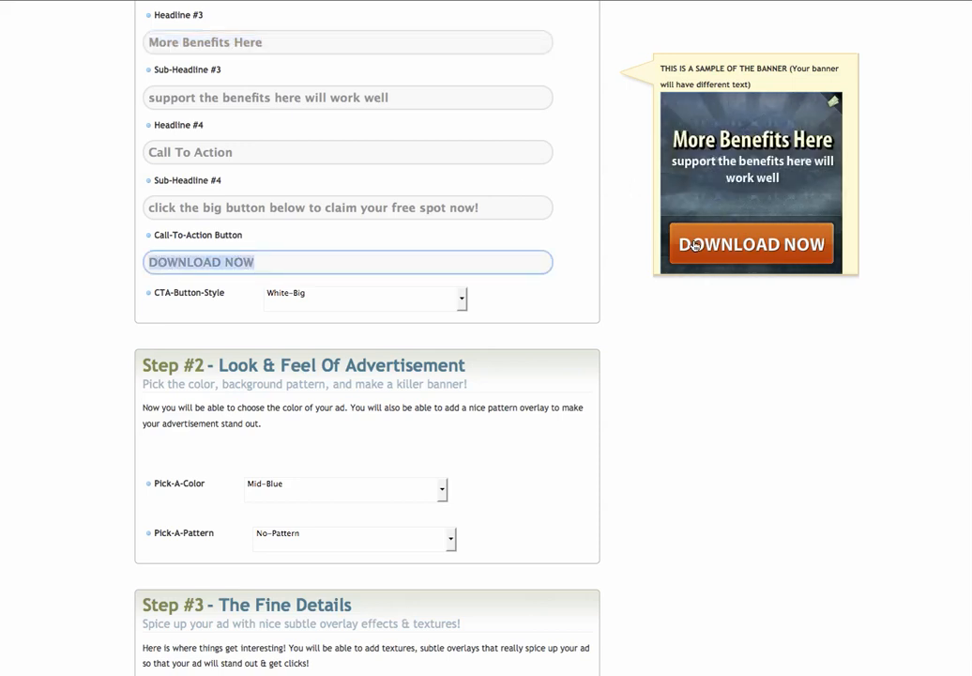
{"action": "left_click", "coordinate": [267, 267]}
{"action": "left_click_drag", "start_coordinate": [229, 267], "coordinate": [105, 267]}
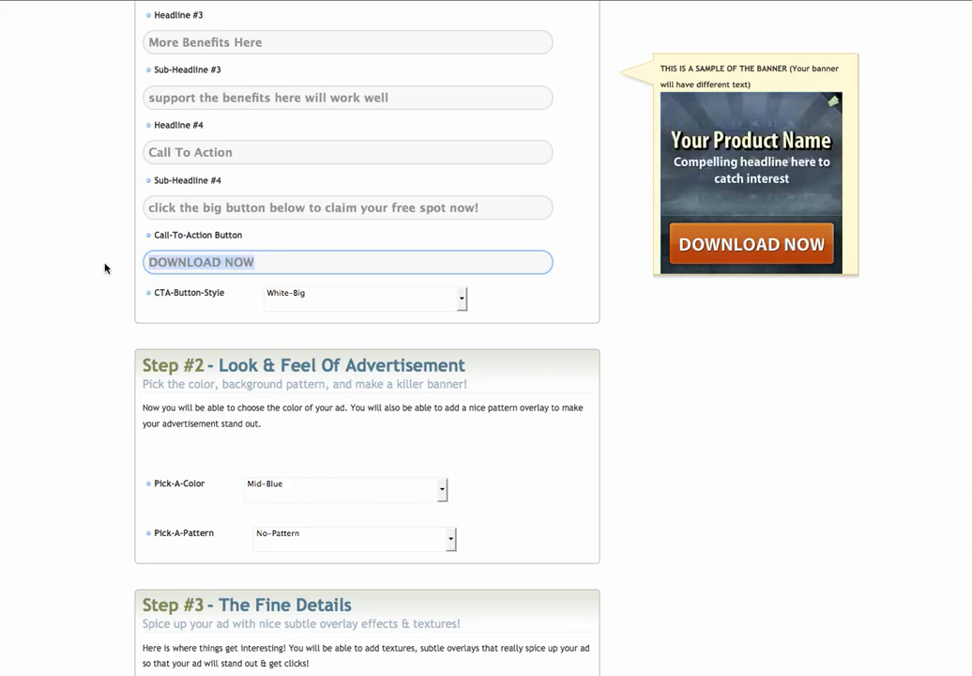
{"action": "type", "text": "Visit Now"}
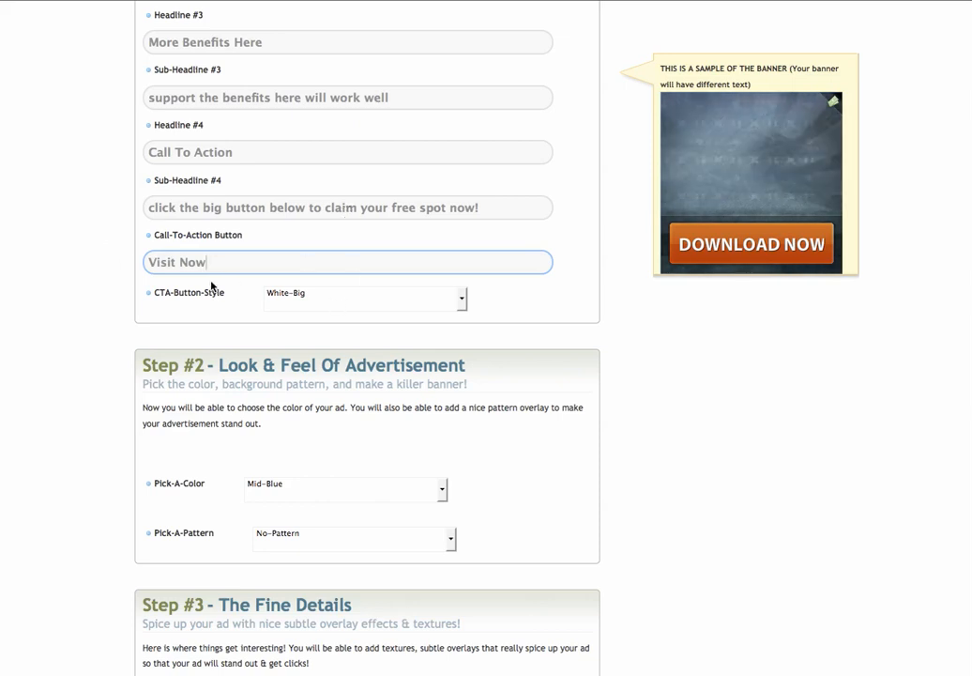
{"action": "left_click", "coordinate": [323, 296]}
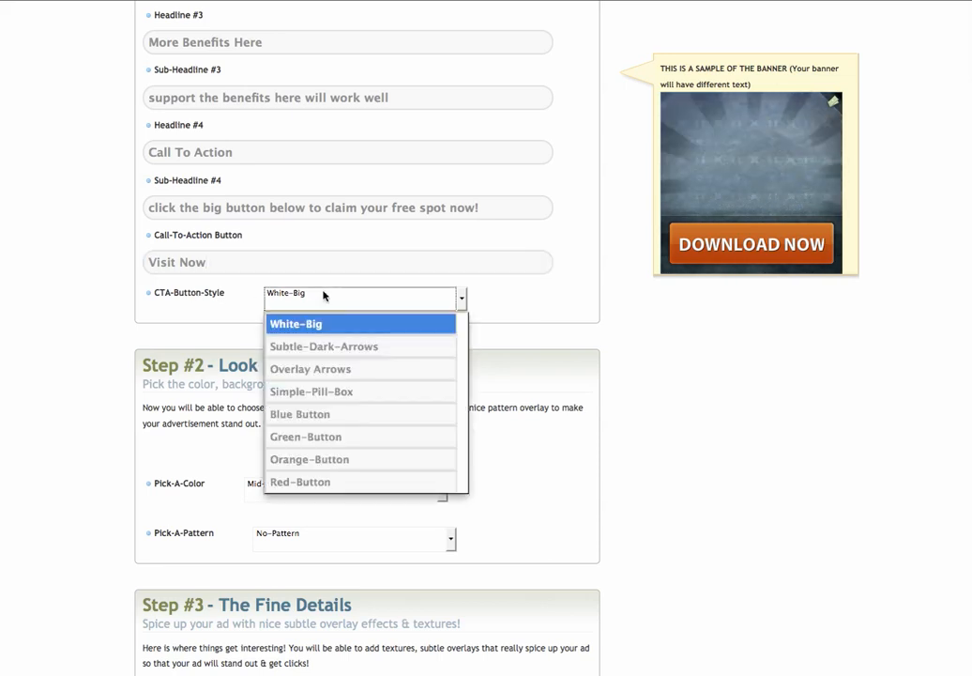
{"action": "left_click", "coordinate": [299, 419]}
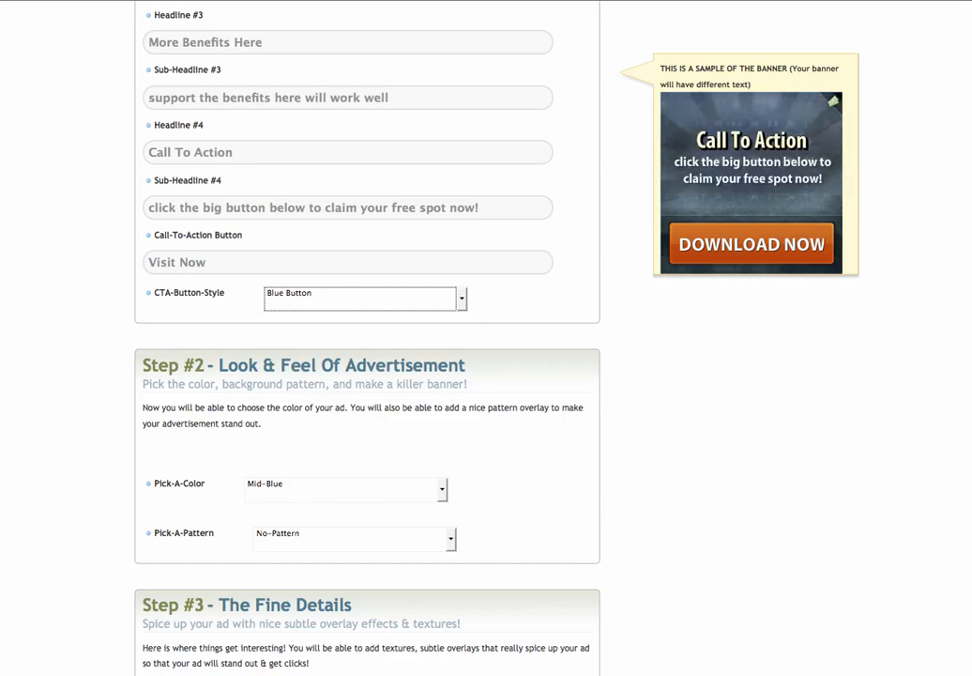
Set the ad's color to Light-Green and its background pattern to Old School Swirls
{"action": "scroll", "coordinate": [486, 338], "scroll_direction": "down", "scroll_amount": 4}
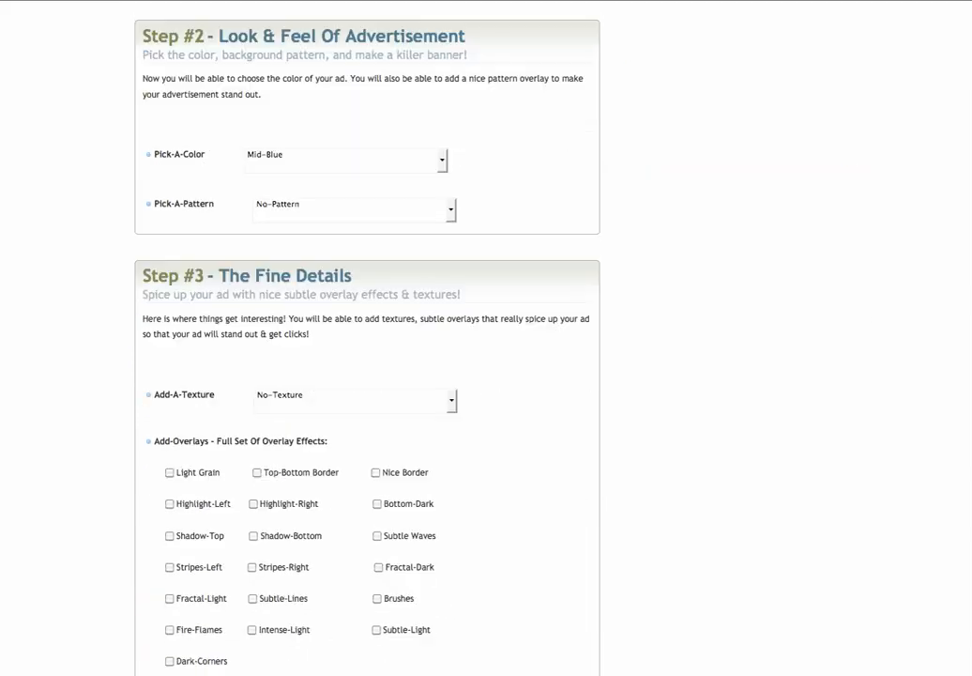
{"action": "left_click", "coordinate": [296, 159]}
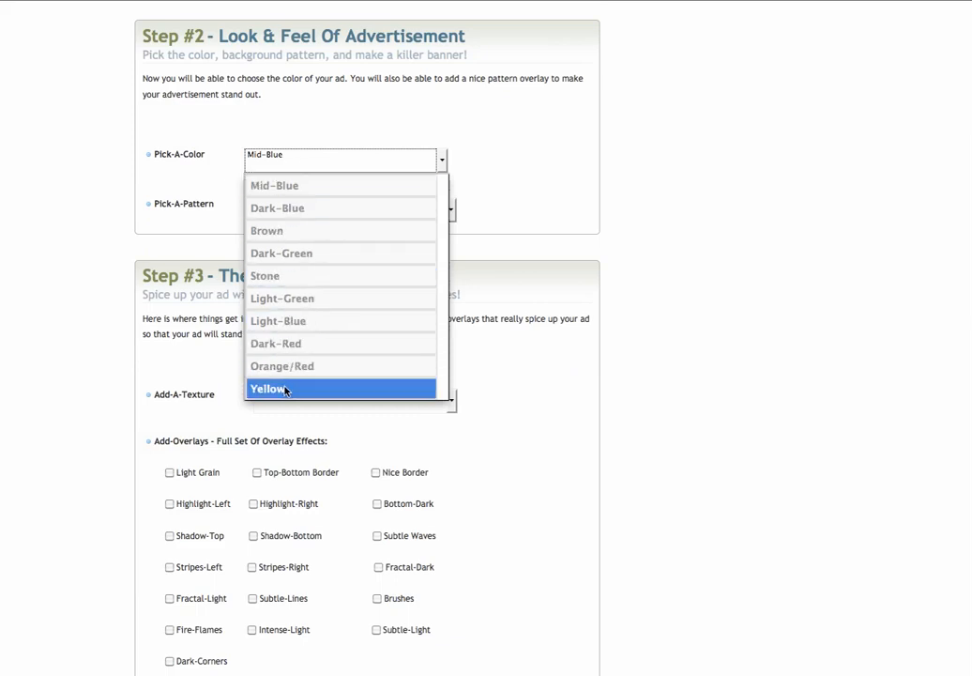
{"action": "left_click", "coordinate": [292, 299]}
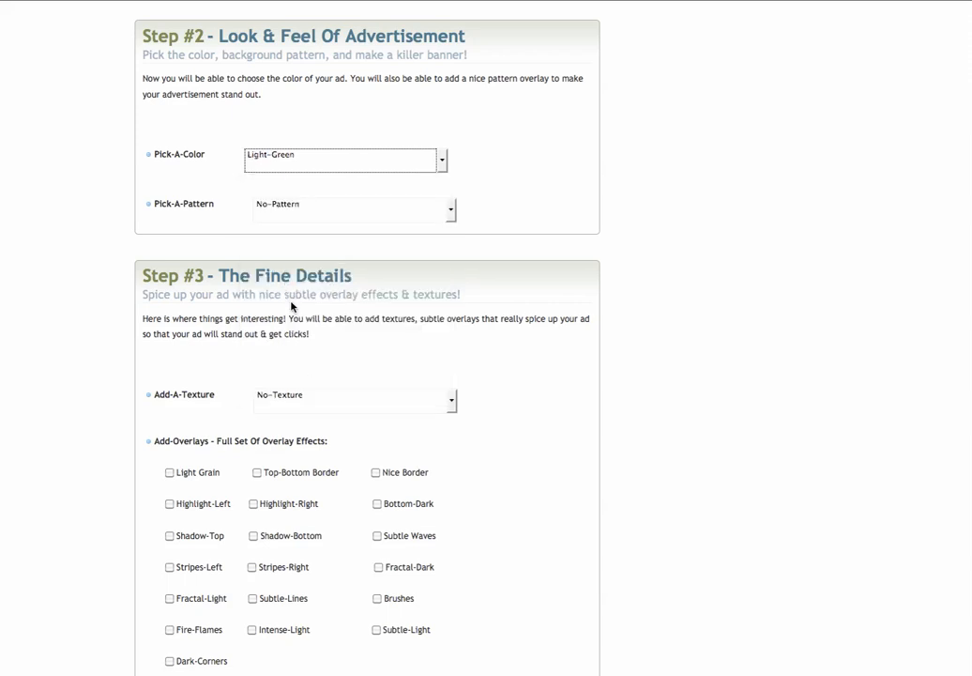
{"action": "left_click", "coordinate": [298, 214]}
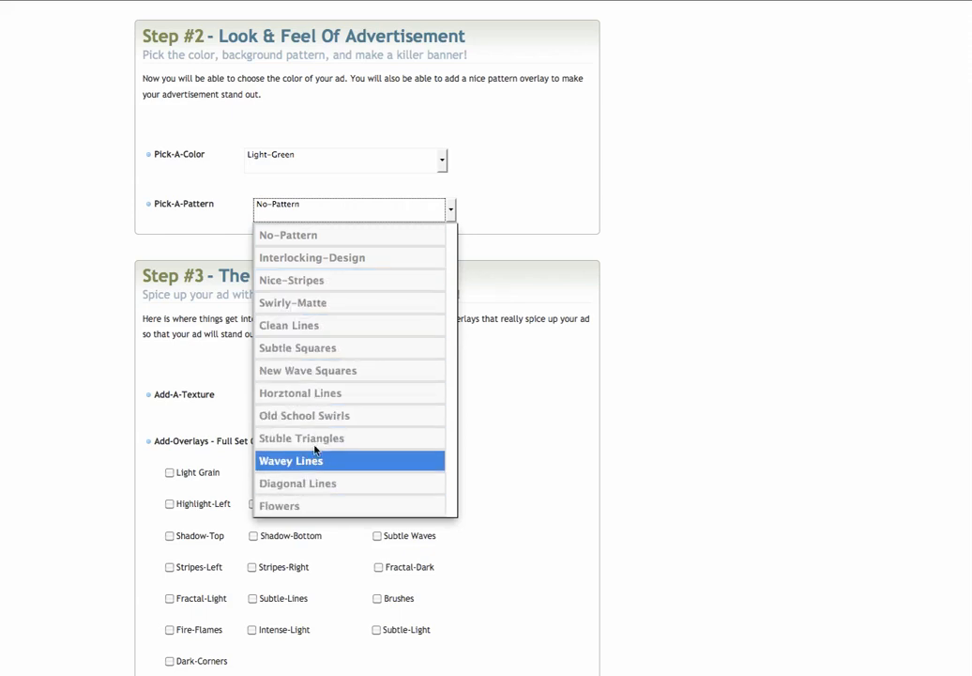
{"action": "left_click", "coordinate": [362, 376]}
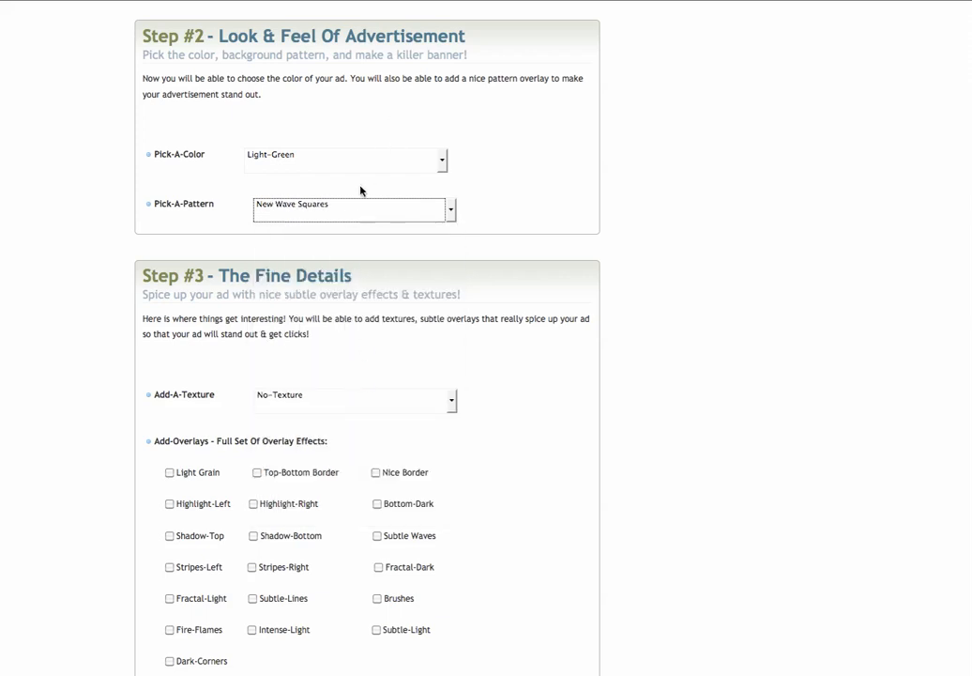
{"action": "left_click", "coordinate": [353, 210]}
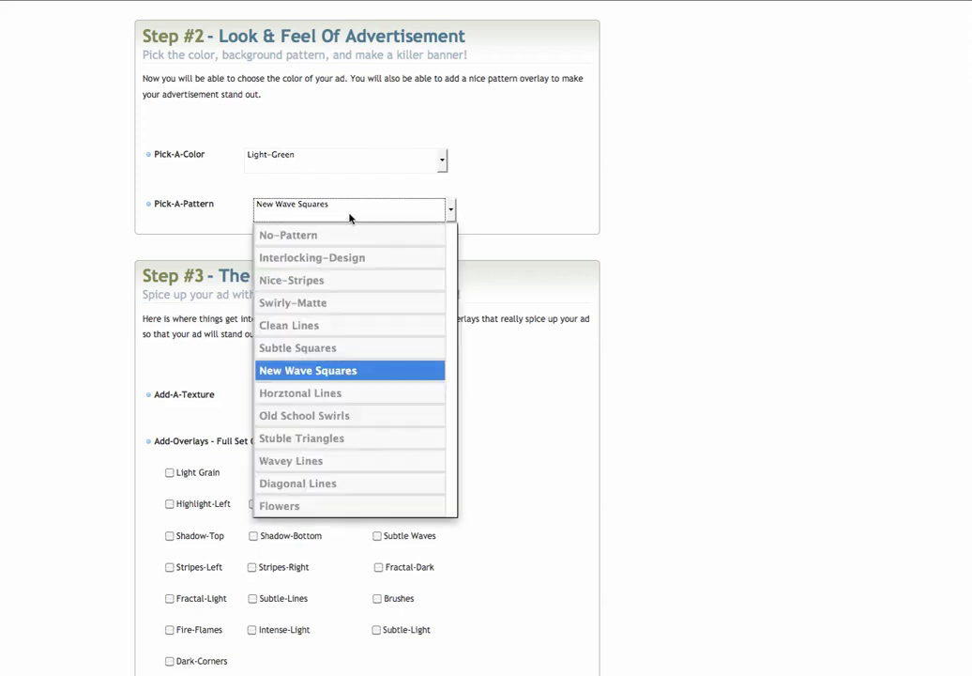
{"action": "left_click", "coordinate": [315, 419]}
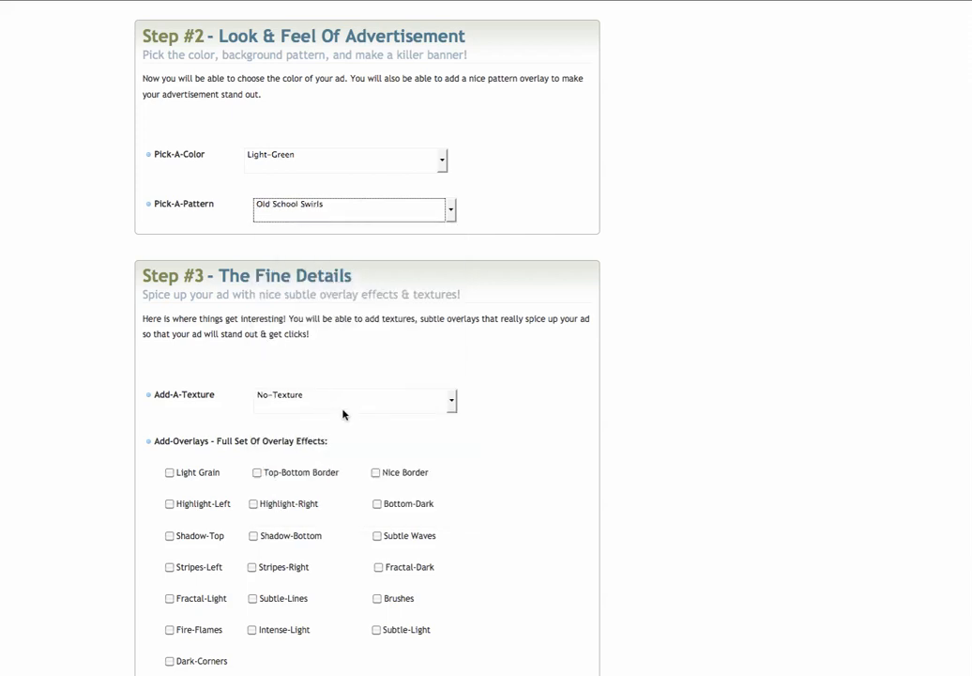
Apply the Sky Clouds texture and enable the Light Grain, Top-Bottom Border, Shadow-Bottom, Fire-Flames, Intense-Light and Dark-Corners overlays
{"action": "left_click", "coordinate": [292, 397]}
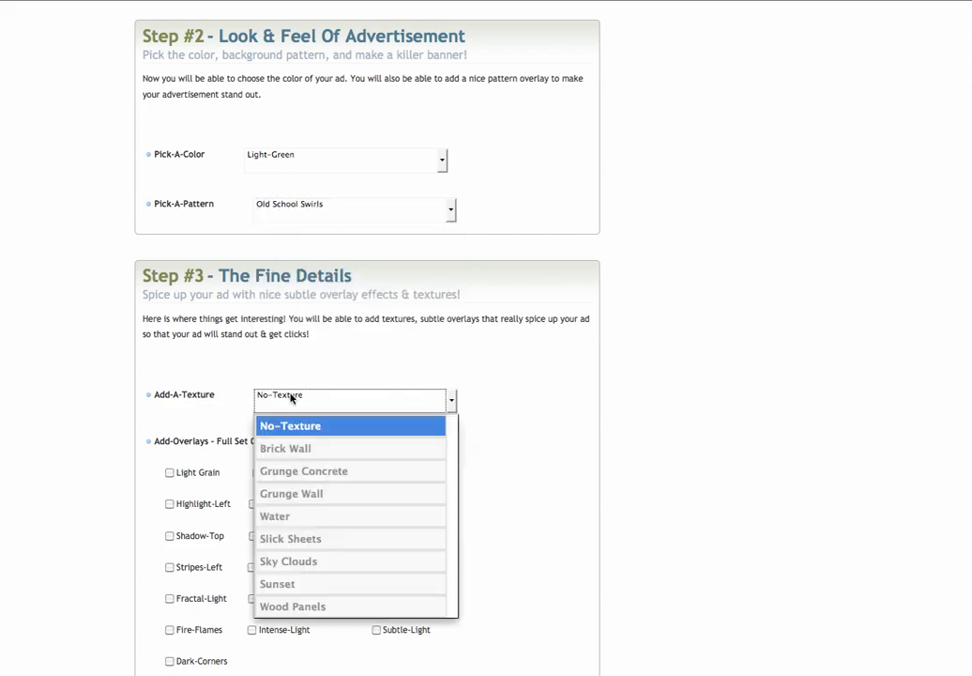
{"action": "left_click", "coordinate": [289, 561]}
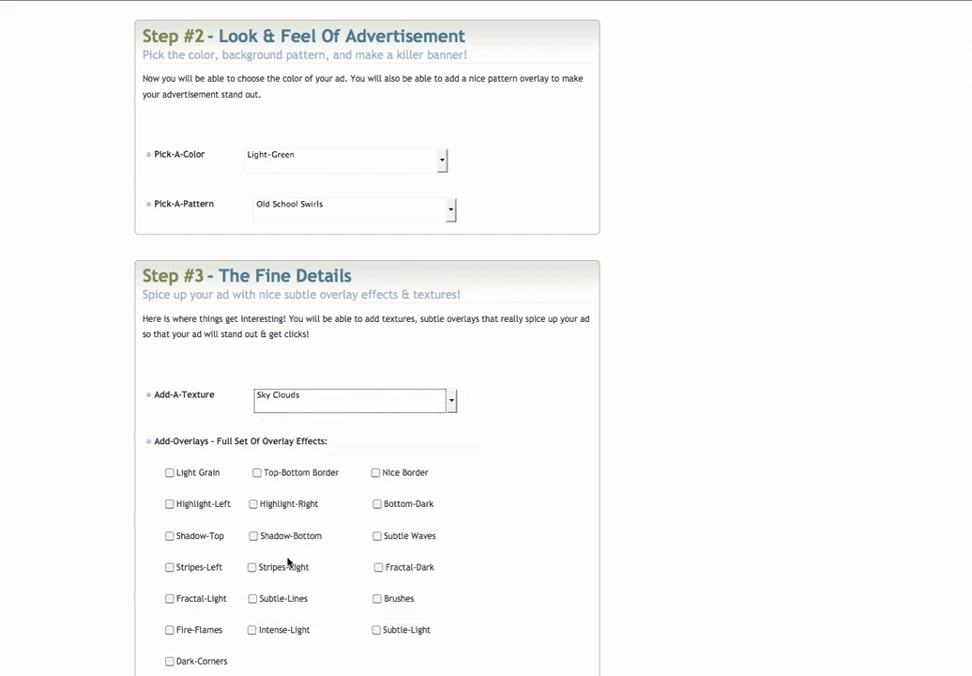
{"action": "left_click", "coordinate": [170, 473]}
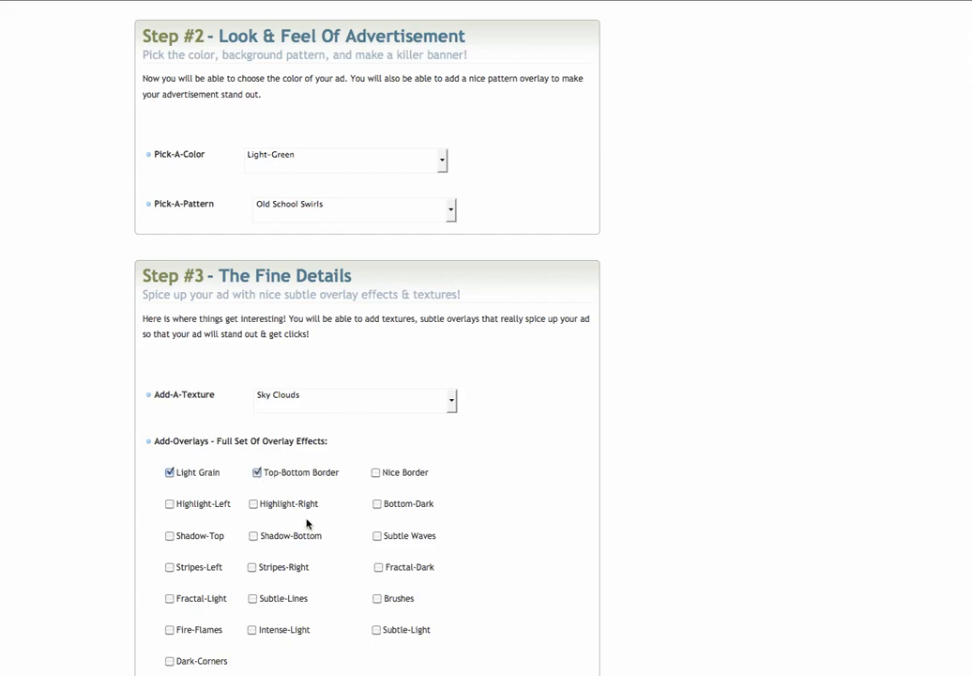
{"action": "left_click", "coordinate": [254, 537]}
Enable the Headline-Highlight, Blurry Lines and Crazy Light overlay animations and create the banner ad
{"action": "scroll", "coordinate": [854, 575], "scroll_direction": "down", "scroll_amount": 5}
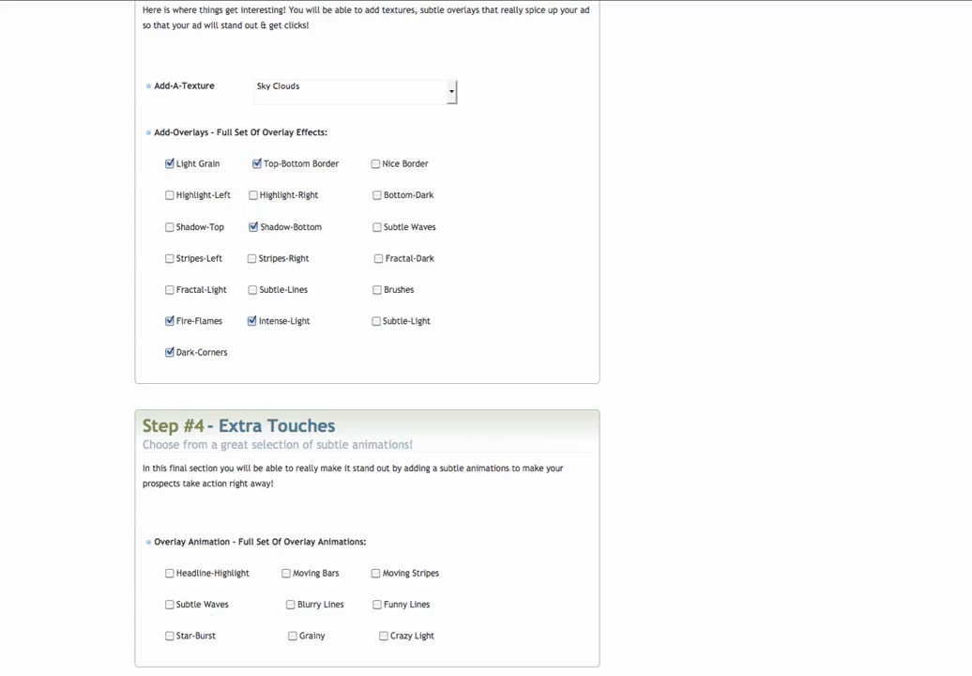
{"action": "scroll", "coordinate": [486, 338], "scroll_direction": "down", "scroll_amount": 3}
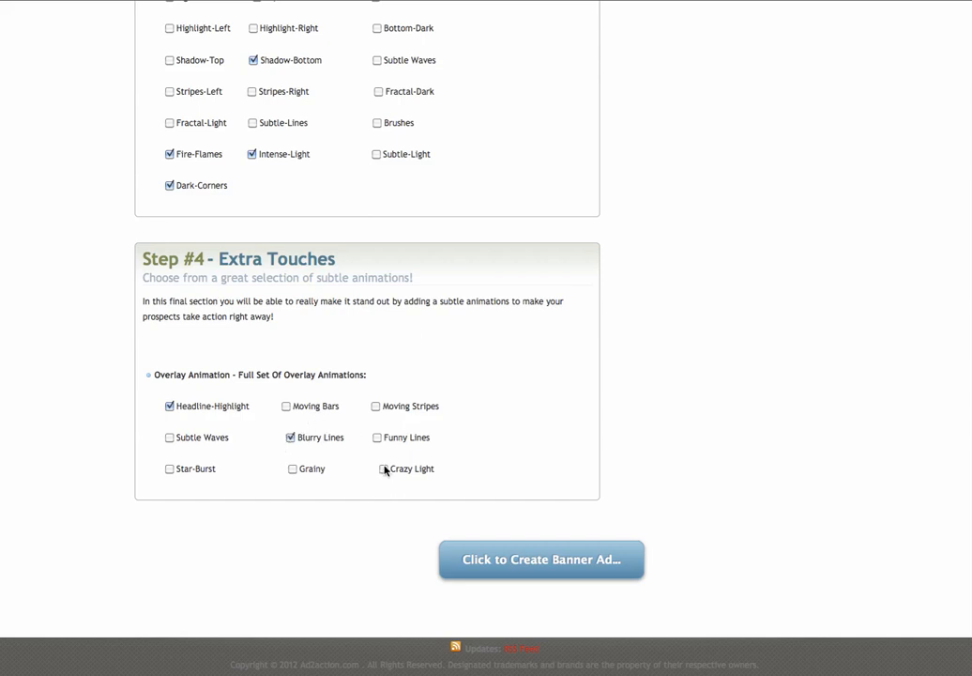
{"action": "left_click", "coordinate": [526, 562]}
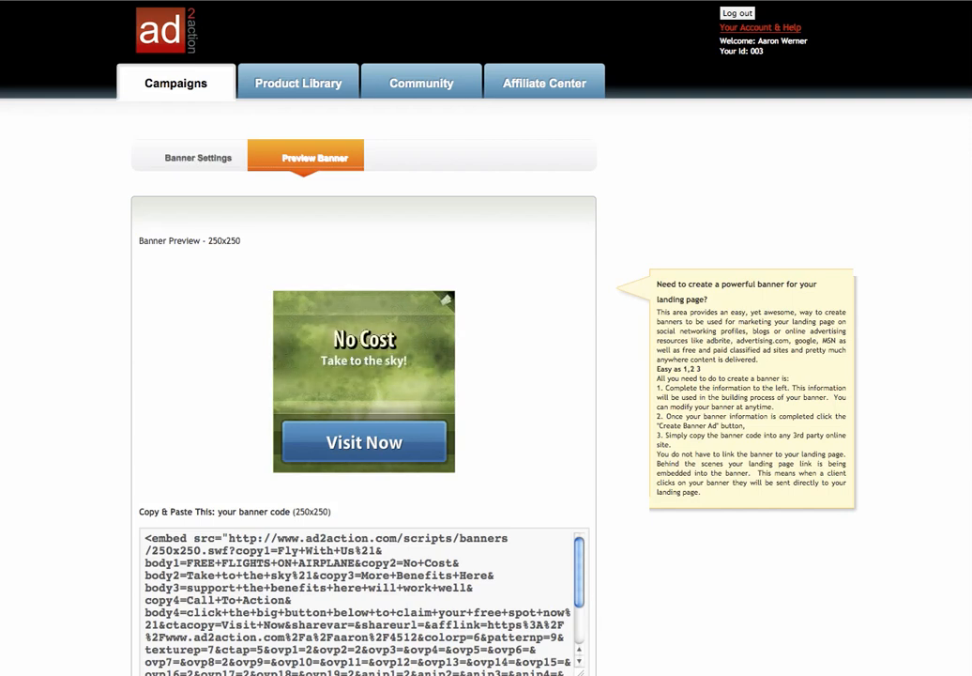
Select the full 250x250 banner code and look over the 468x60 and 160x600 banner previews
{"action": "scroll", "coordinate": [486, 376], "scroll_direction": "down", "scroll_amount": 3}
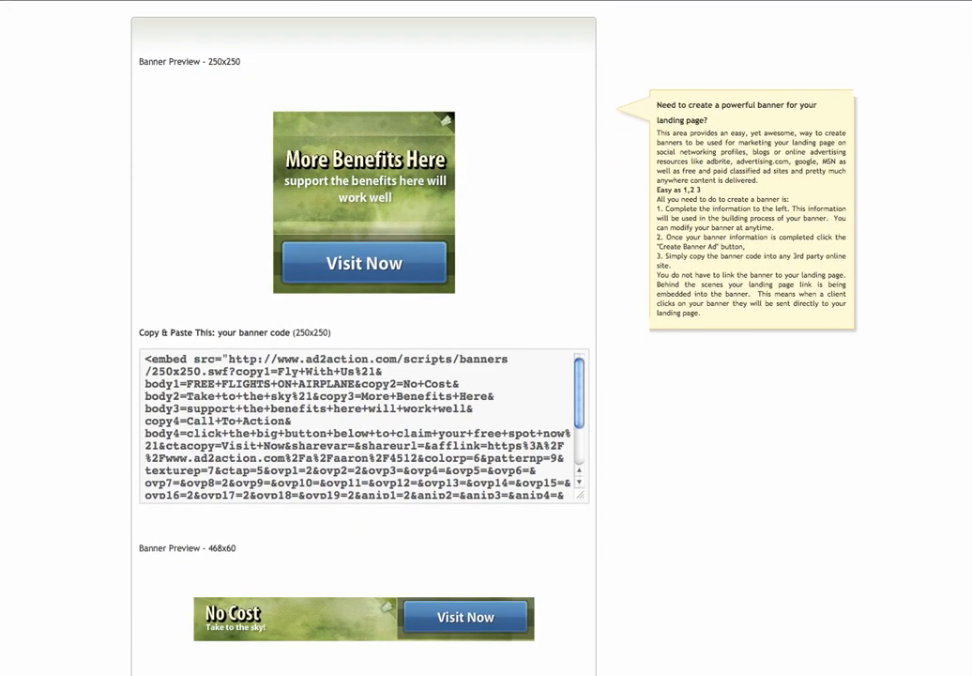
{"action": "left_click", "coordinate": [237, 470]}
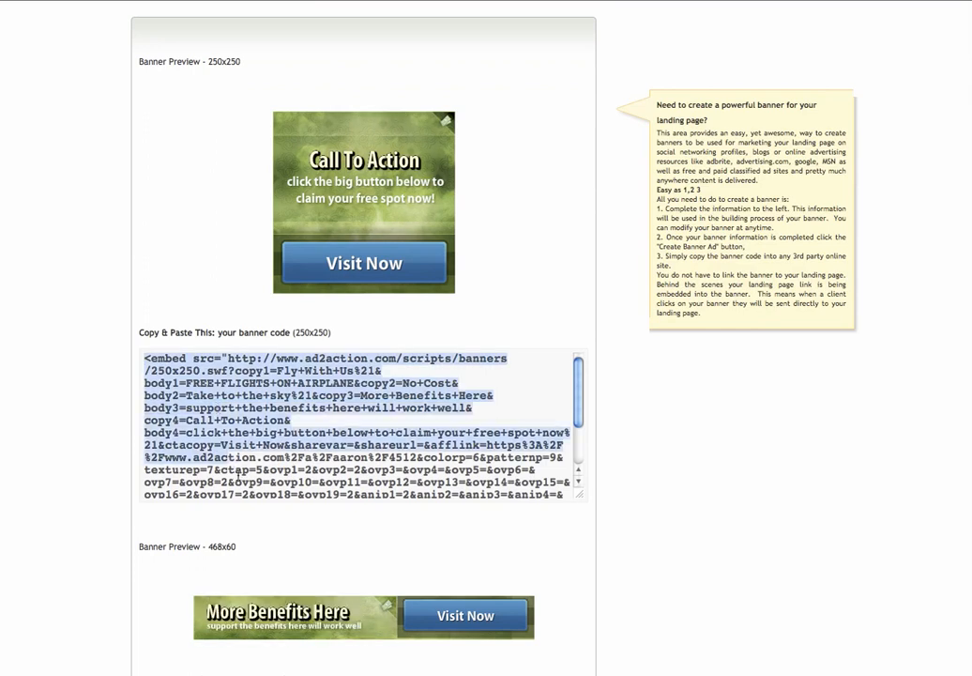
{"action": "scroll", "coordinate": [238, 470], "scroll_direction": "down", "scroll_amount": 3}
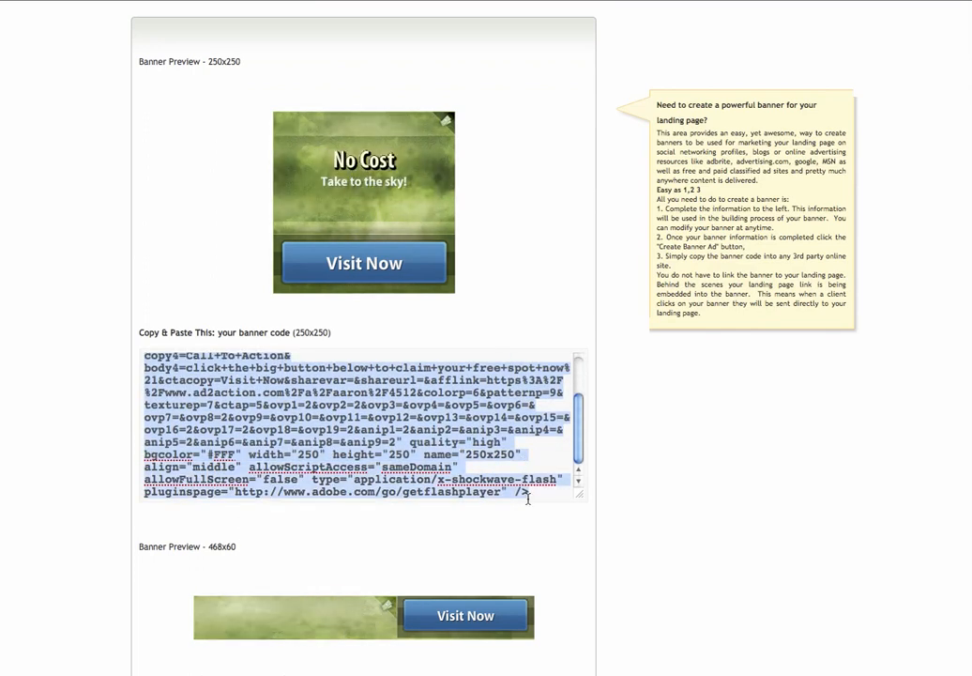
{"action": "scroll", "coordinate": [527, 499], "scroll_direction": "down", "scroll_amount": 3}
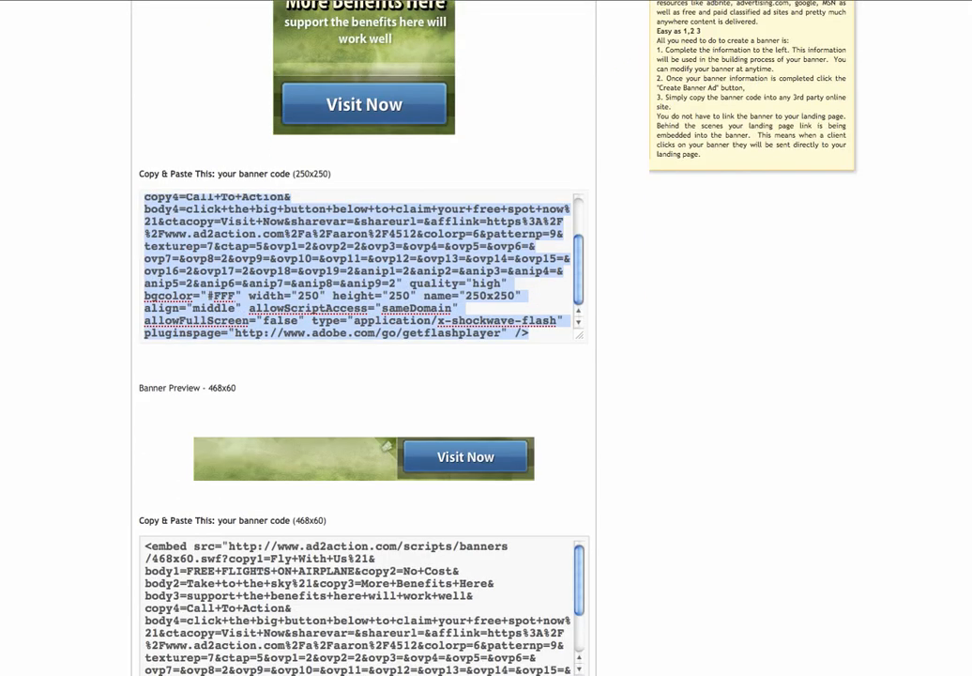
{"action": "scroll", "coordinate": [571, 256], "scroll_direction": "down", "scroll_amount": 4}
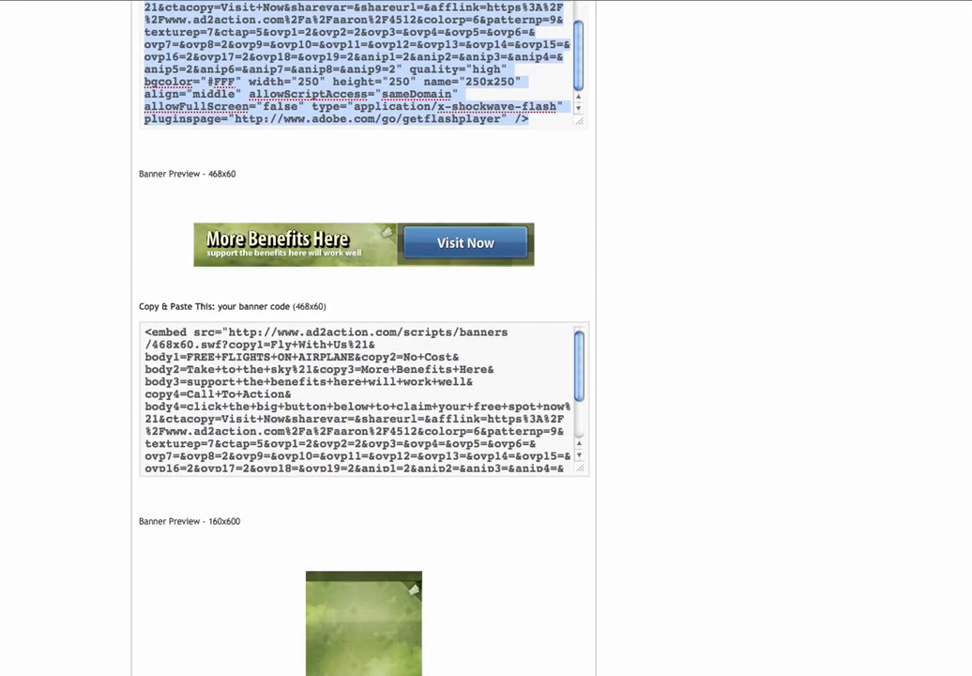
{"action": "scroll", "coordinate": [364, 337], "scroll_direction": "down", "scroll_amount": 10}
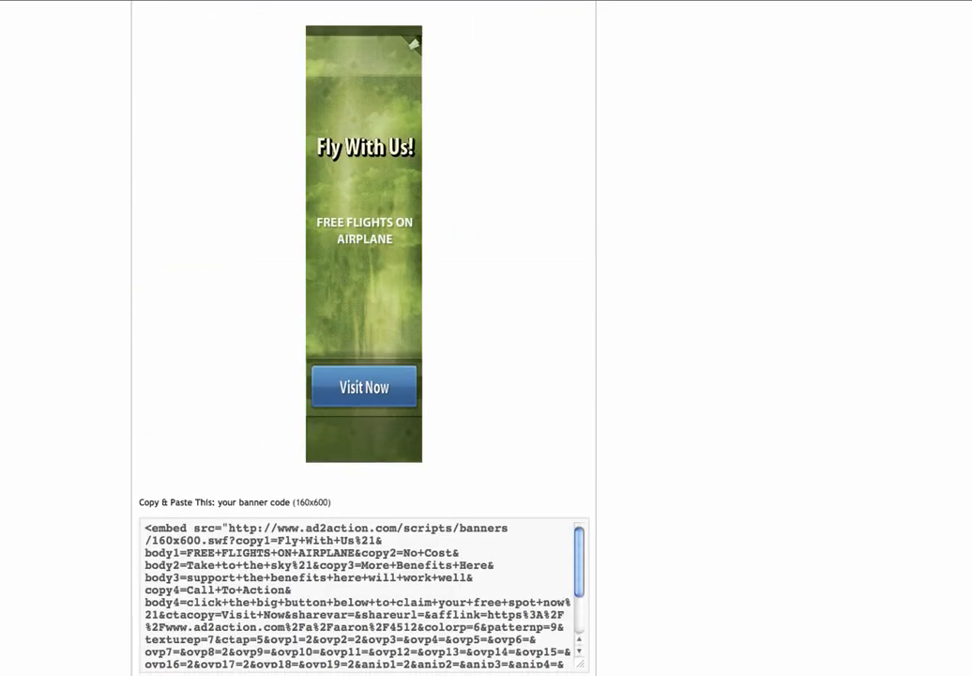
{"action": "scroll", "coordinate": [364, 338], "scroll_direction": "up", "scroll_amount": 12}
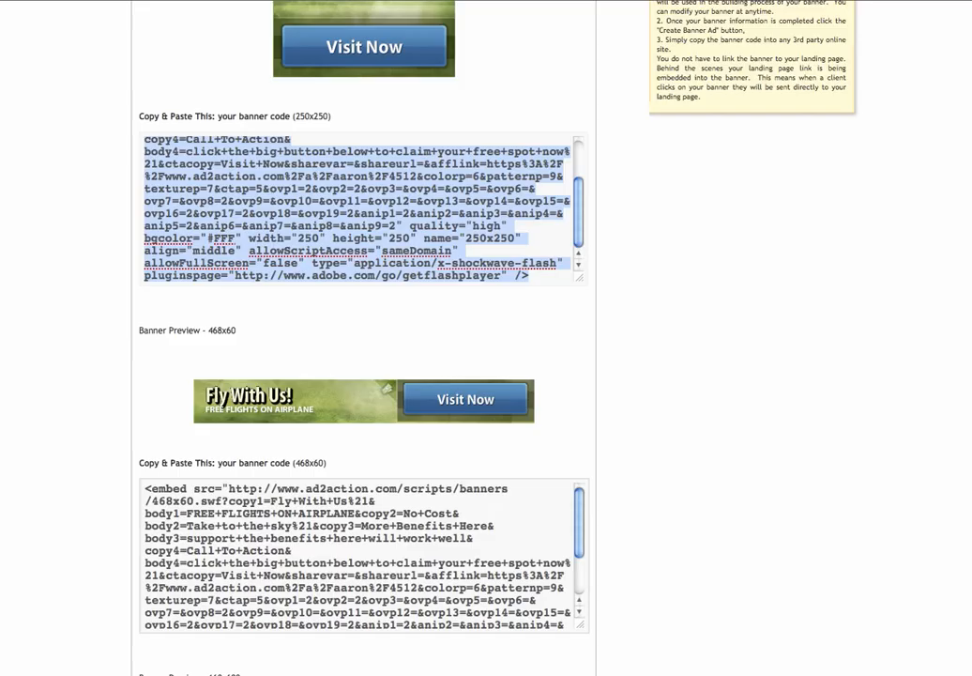
{"action": "scroll", "coordinate": [364, 338], "scroll_direction": "up", "scroll_amount": 6}
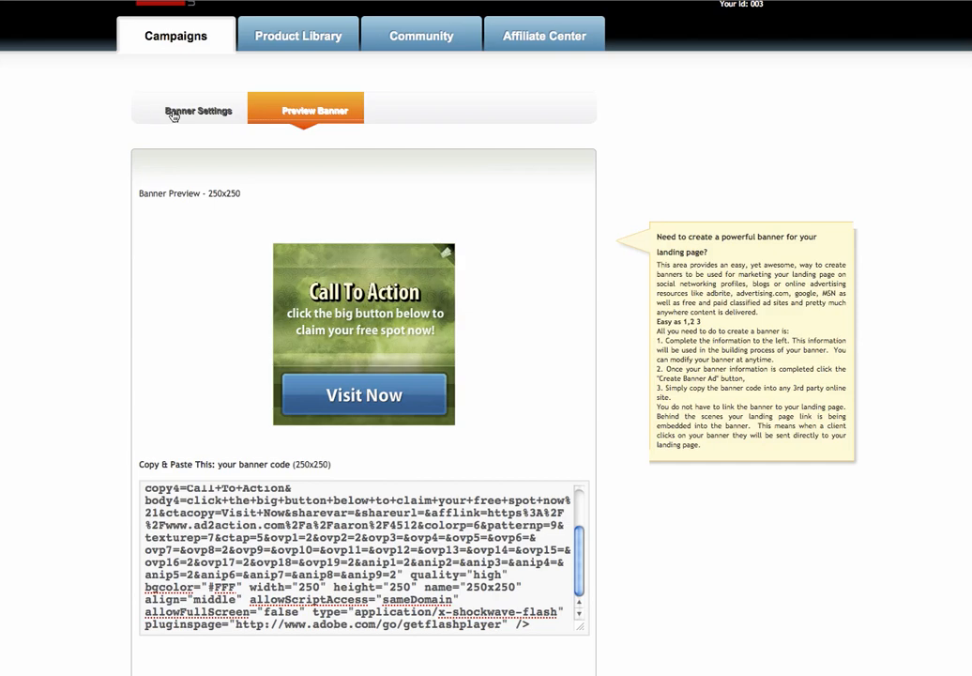
Return to the banner settings and change the call-to-action button style to Red-Button and the ad color to Dark-Red
{"action": "left_click", "coordinate": [173, 114]}
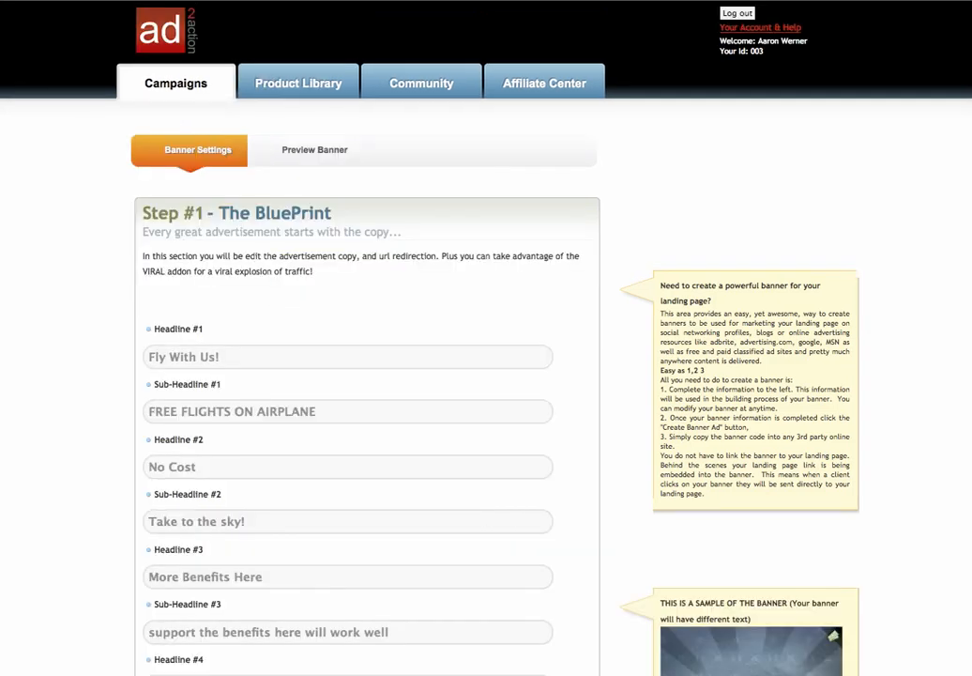
{"action": "scroll", "coordinate": [402, 338], "scroll_direction": "down", "scroll_amount": 5}
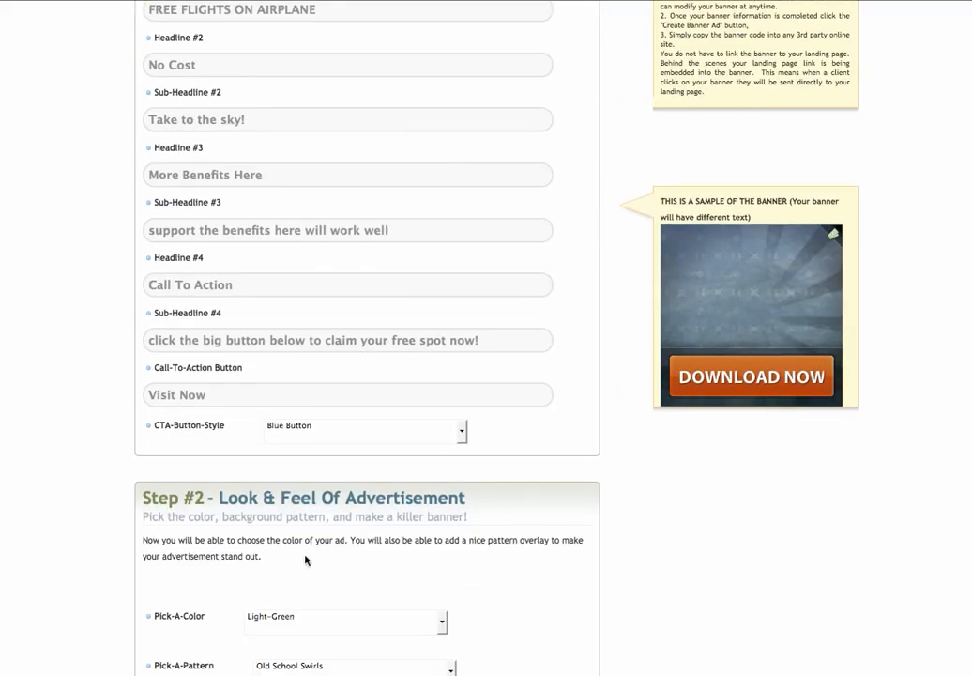
{"action": "left_click", "coordinate": [293, 433]}
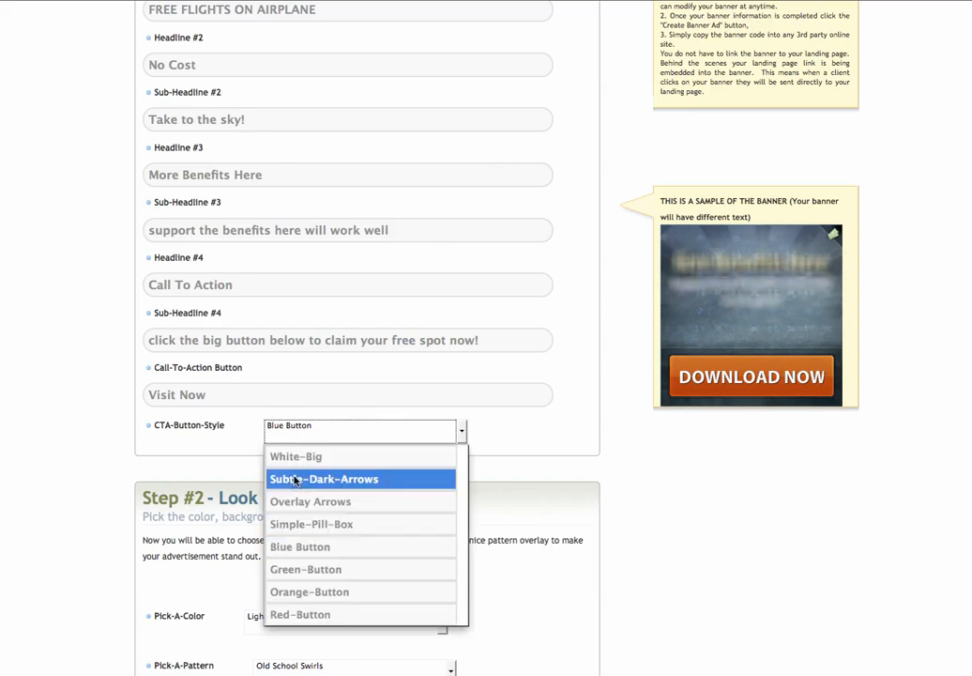
{"action": "left_click", "coordinate": [291, 615]}
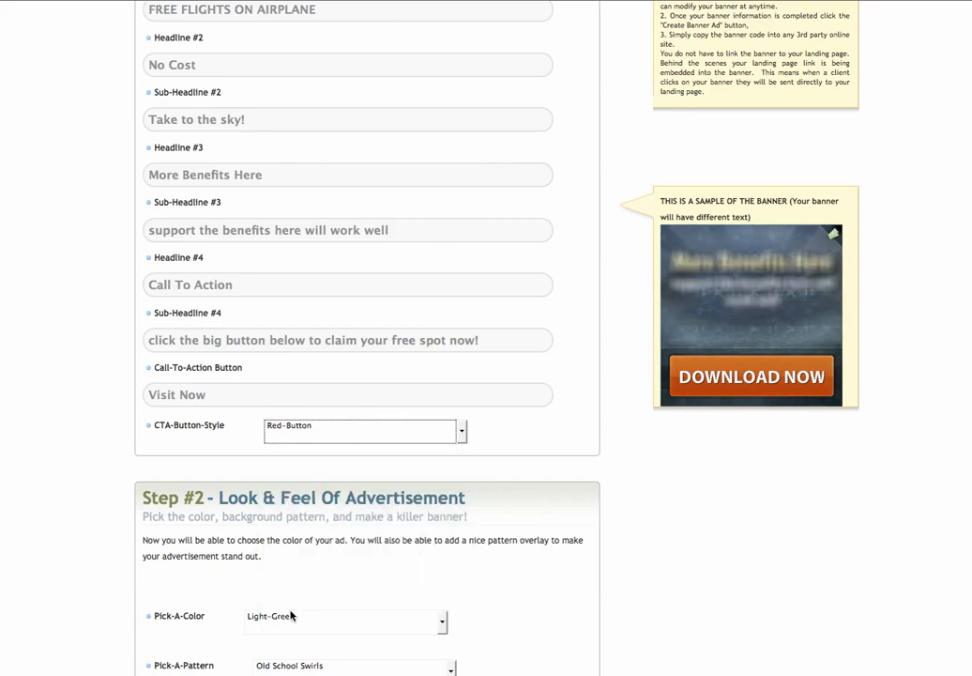
{"action": "left_click", "coordinate": [298, 616]}
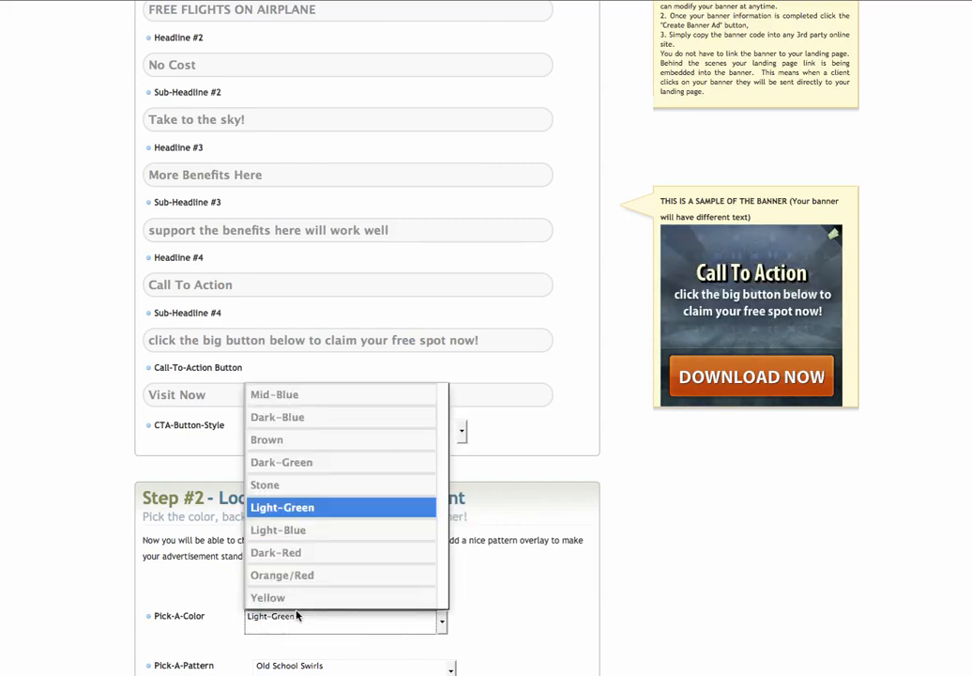
{"action": "left_click", "coordinate": [292, 552]}
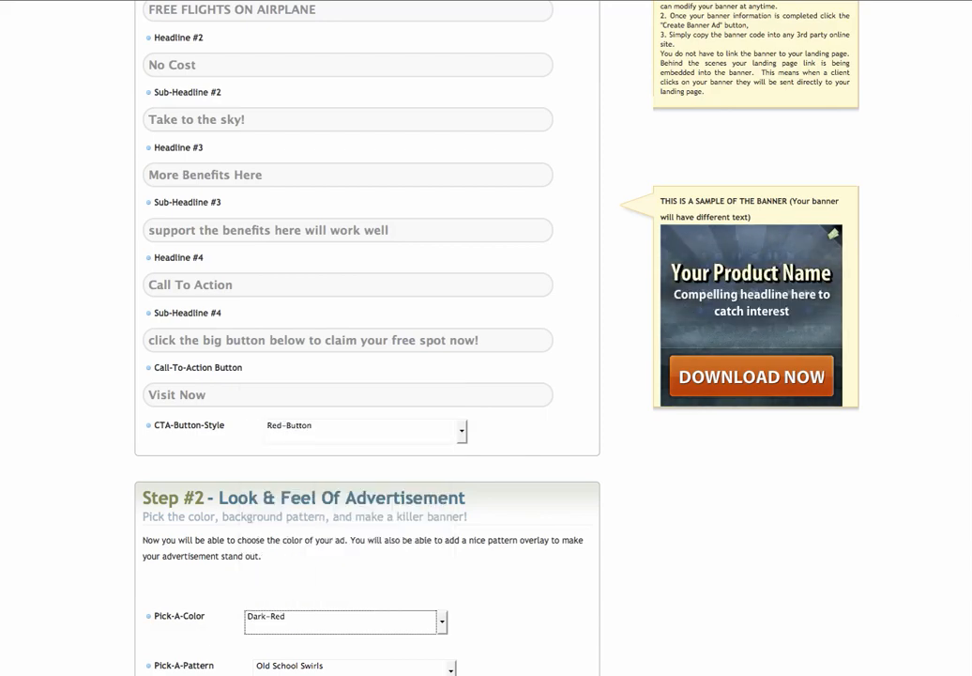
Enable the Subtle-Lines and Brushes overlay effects and the Moving Bars and Funny Lines overlay animations
{"action": "scroll", "coordinate": [547, 455], "scroll_direction": "down", "scroll_amount": 6}
{"action": "scroll", "coordinate": [548, 456], "scroll_direction": "down", "scroll_amount": 1}
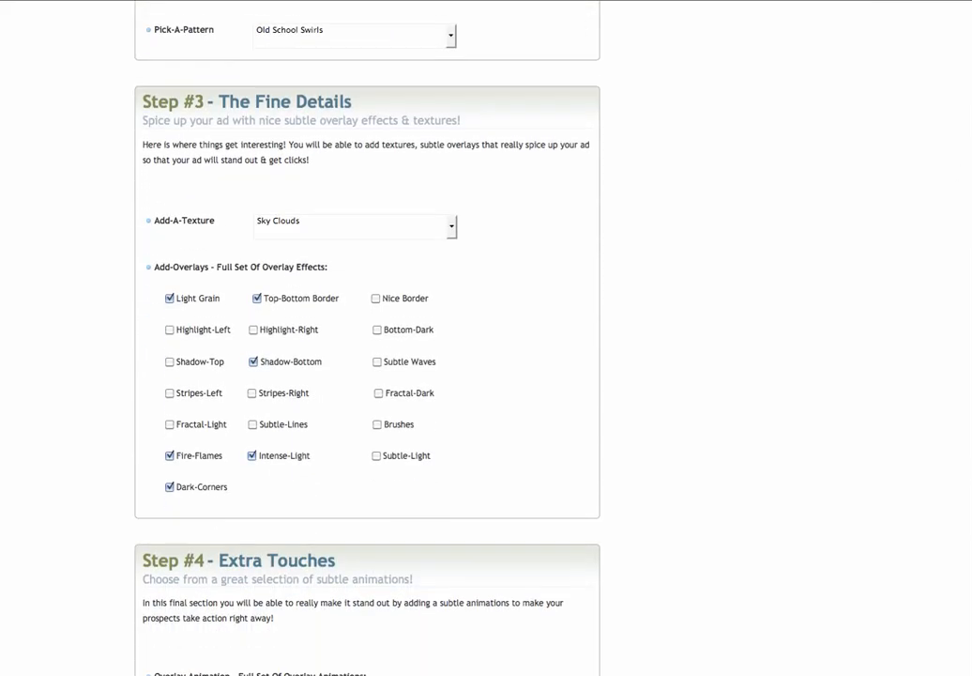
{"action": "scroll", "coordinate": [367, 338], "scroll_direction": "down", "scroll_amount": 2}
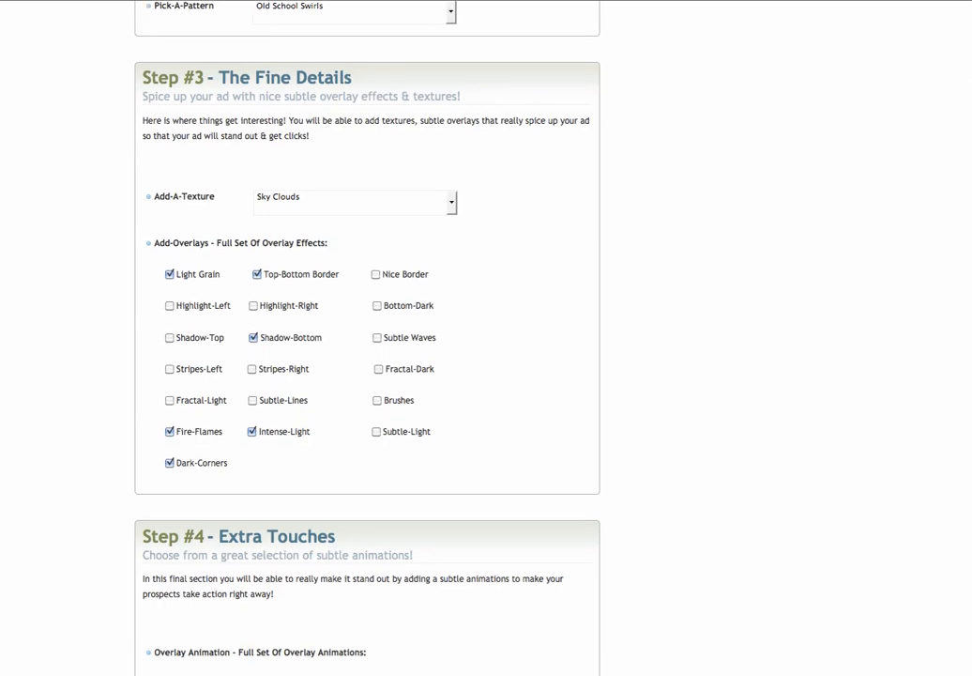
{"action": "scroll", "coordinate": [486, 338], "scroll_direction": "down", "scroll_amount": 4}
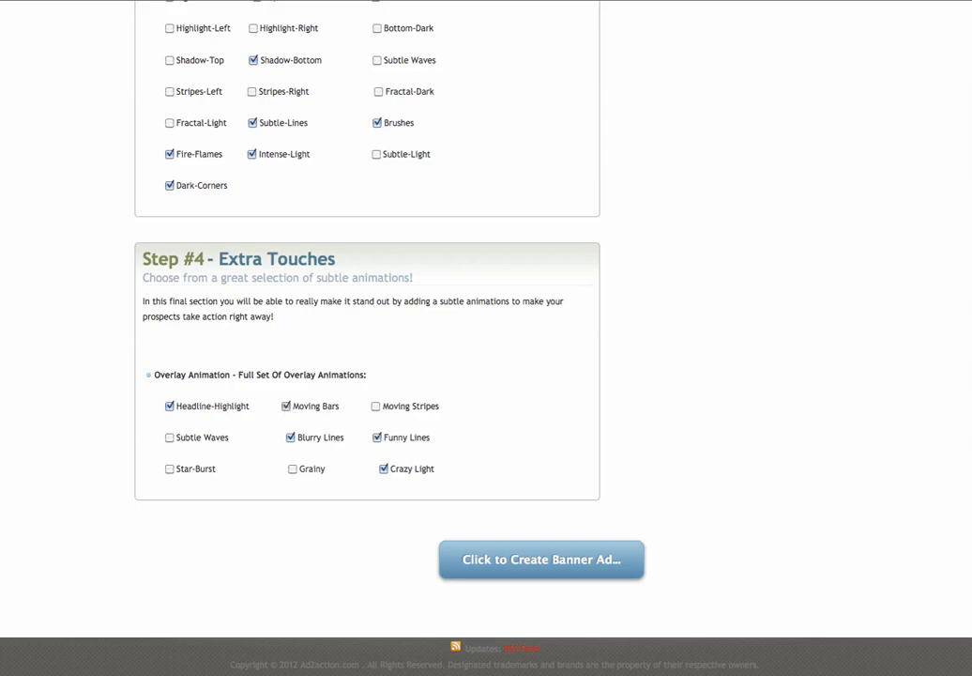
Change the ad's background pattern to Stuble Triangles and its texture to Grunge Concrete
{"action": "scroll", "coordinate": [366, 338], "scroll_direction": "up", "scroll_amount": 4}
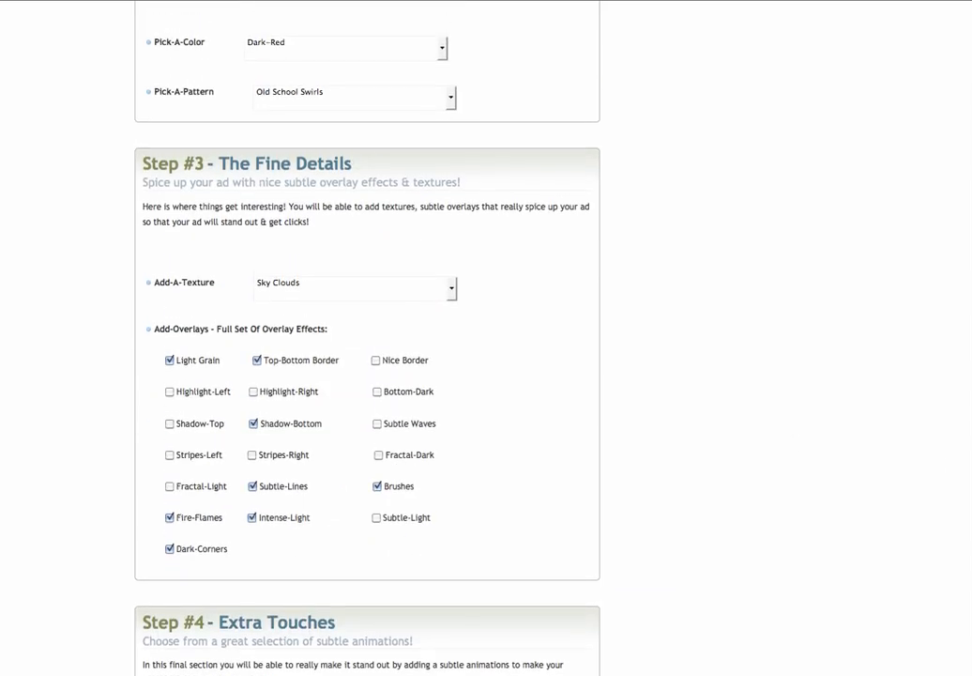
{"action": "left_click", "coordinate": [365, 97]}
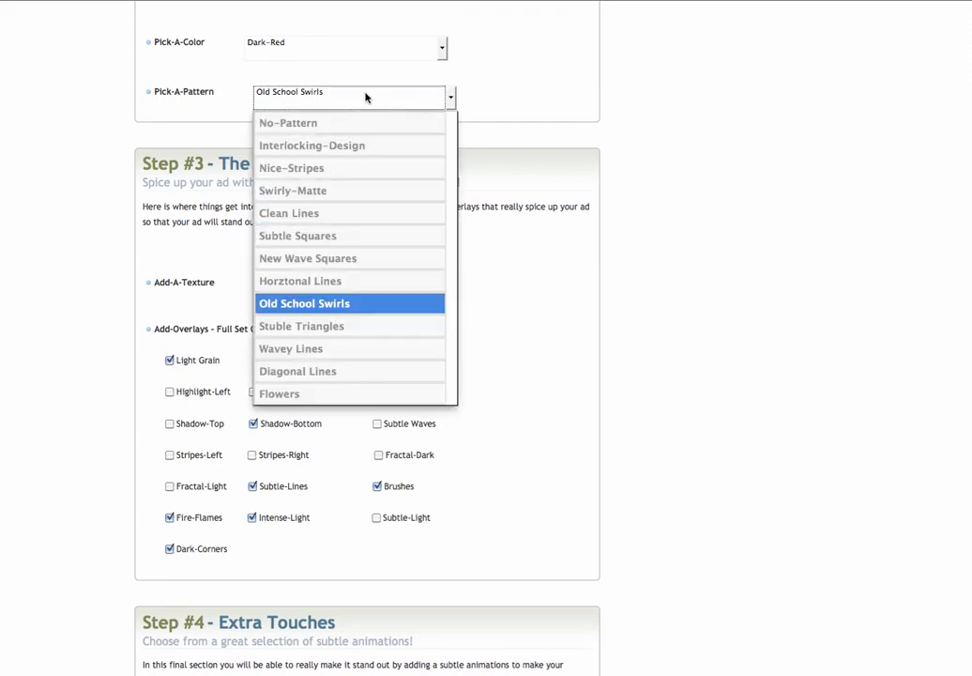
{"action": "left_click", "coordinate": [313, 336]}
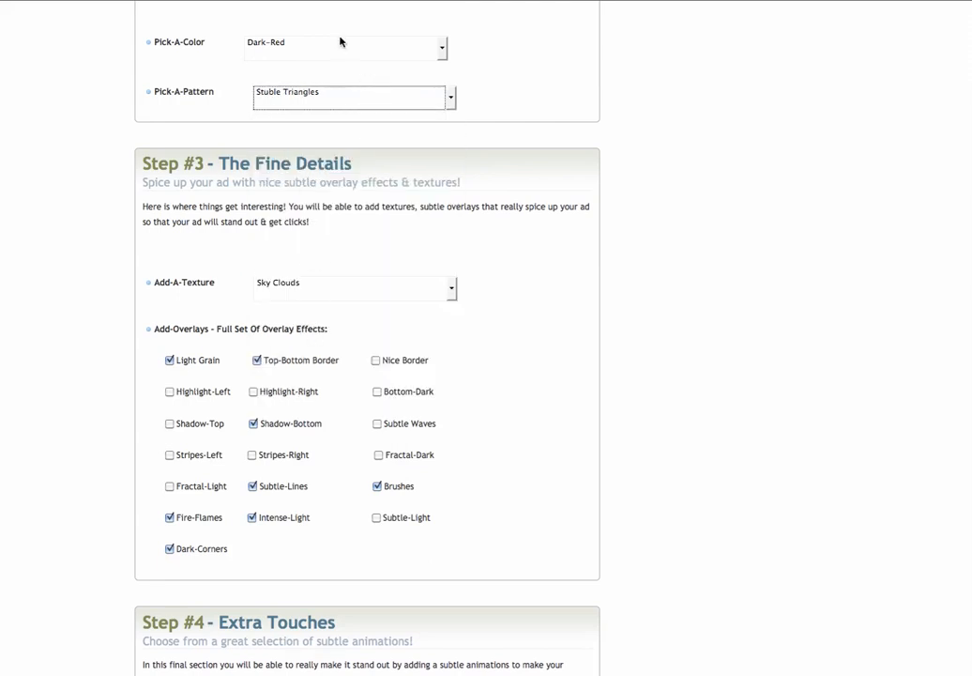
{"action": "left_click", "coordinate": [369, 284]}
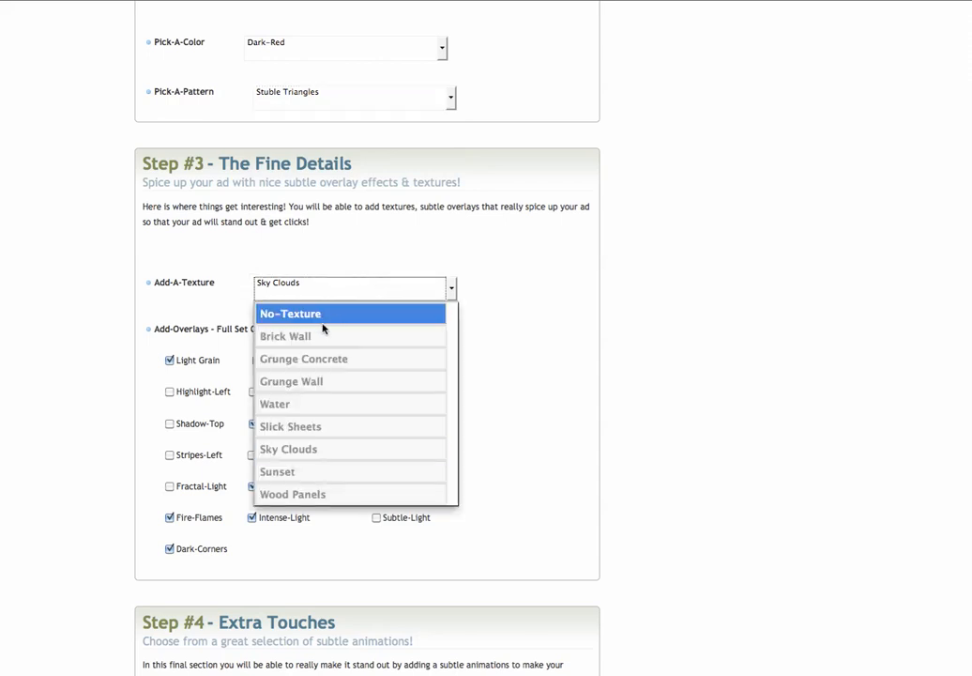
{"action": "left_click", "coordinate": [323, 359]}
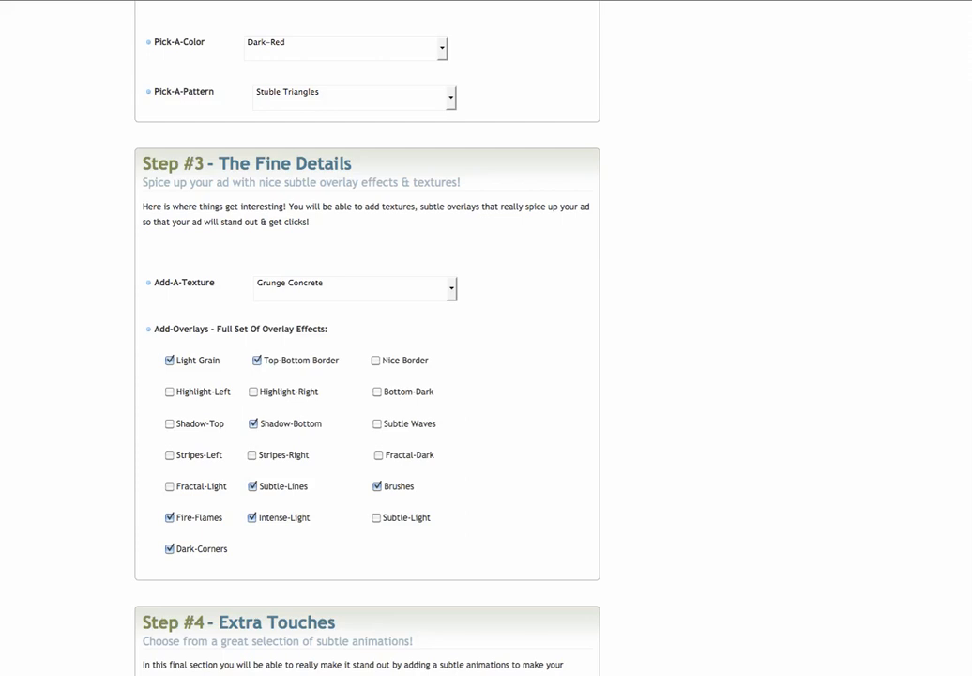
Create the restyled banner ad and select the embed code text beneath the 250x250 preview
{"action": "scroll", "coordinate": [486, 338], "scroll_direction": "down", "scroll_amount": 4}
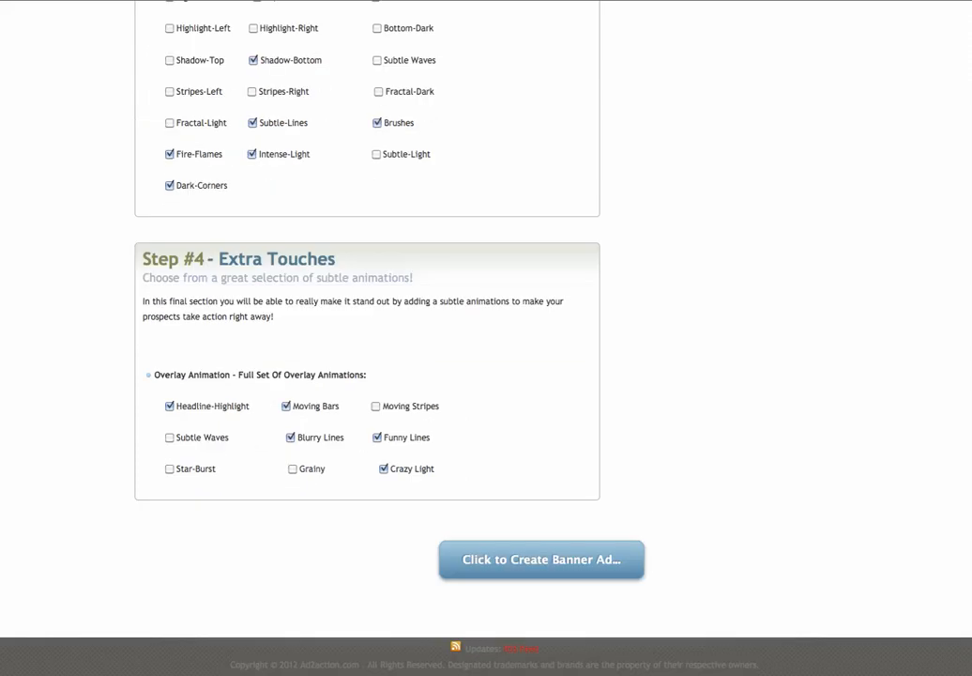
{"action": "left_click", "coordinate": [525, 561]}
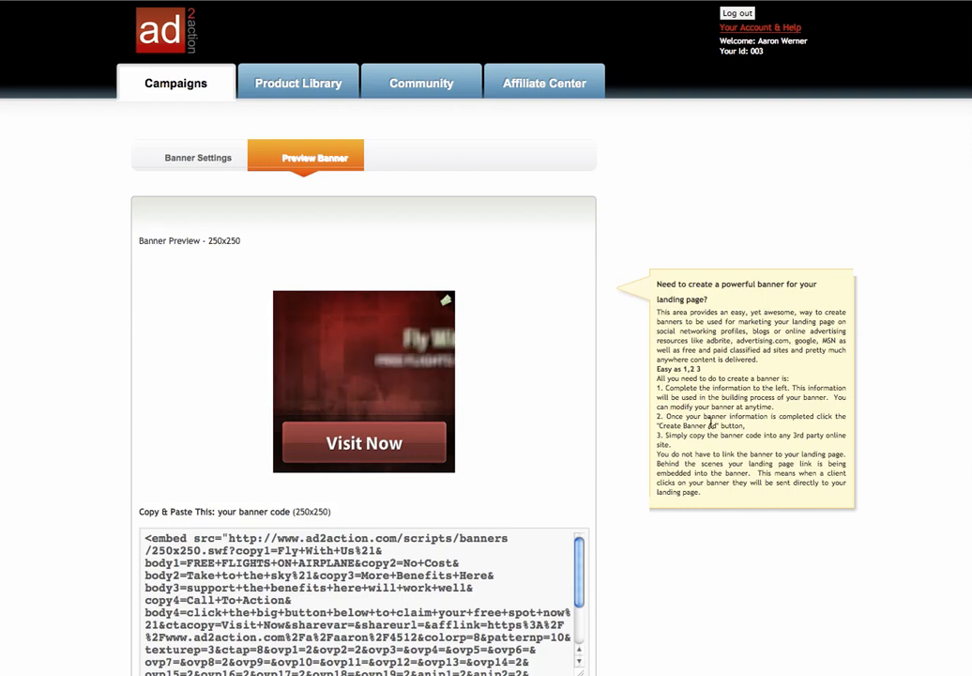
{"action": "left_click", "coordinate": [147, 539]}
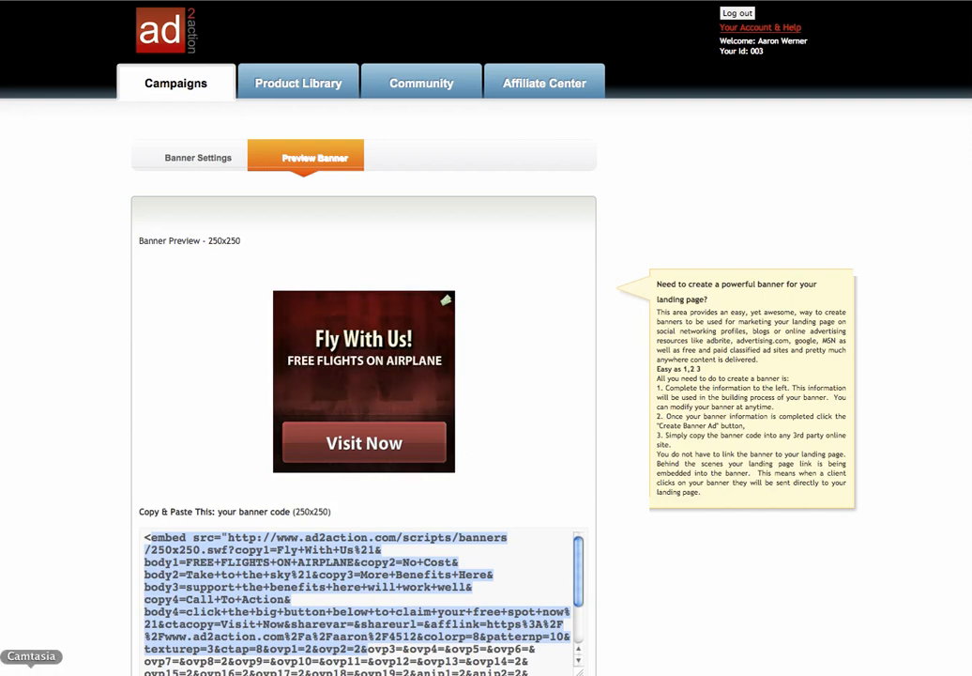
{"action": "left_click", "coordinate": [31, 670]}
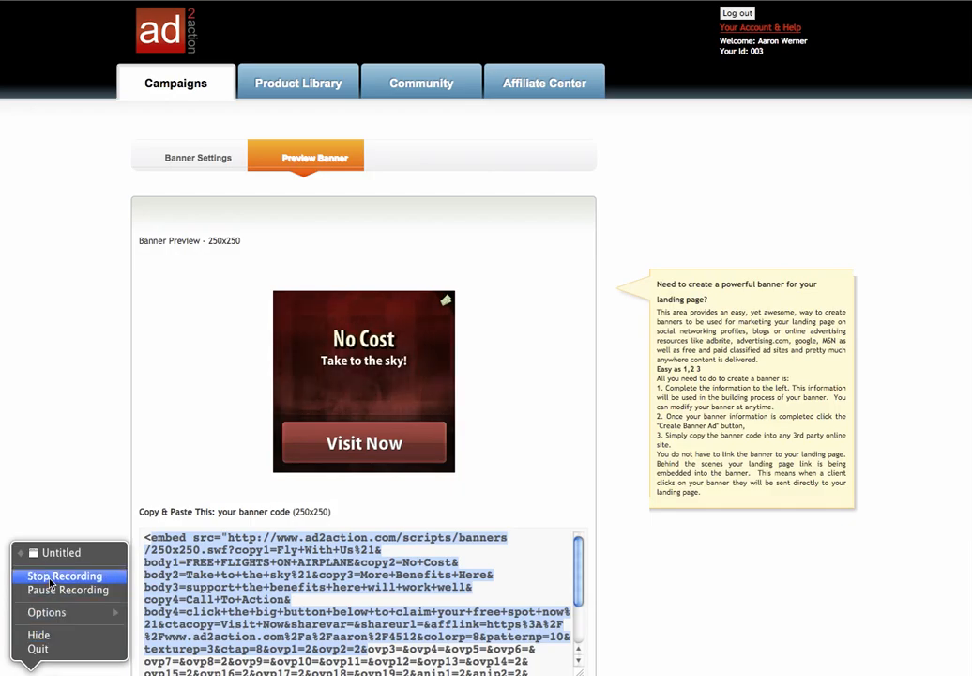